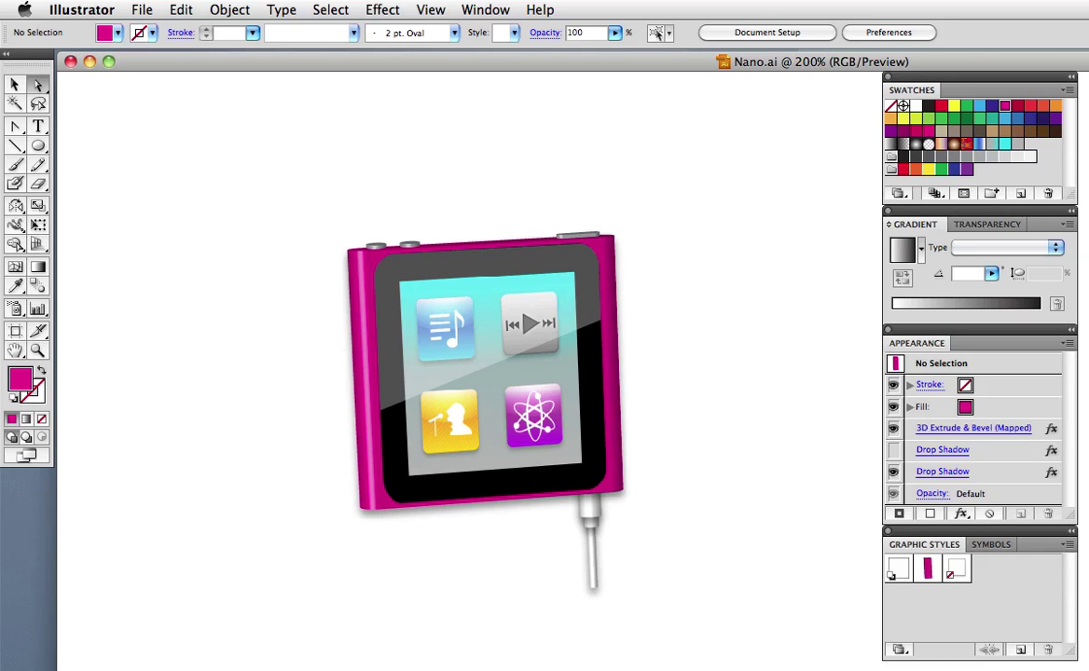
Step: Toggle the screen artwork to preview the pink body, gradient screen and black screen frame
key(super+z)
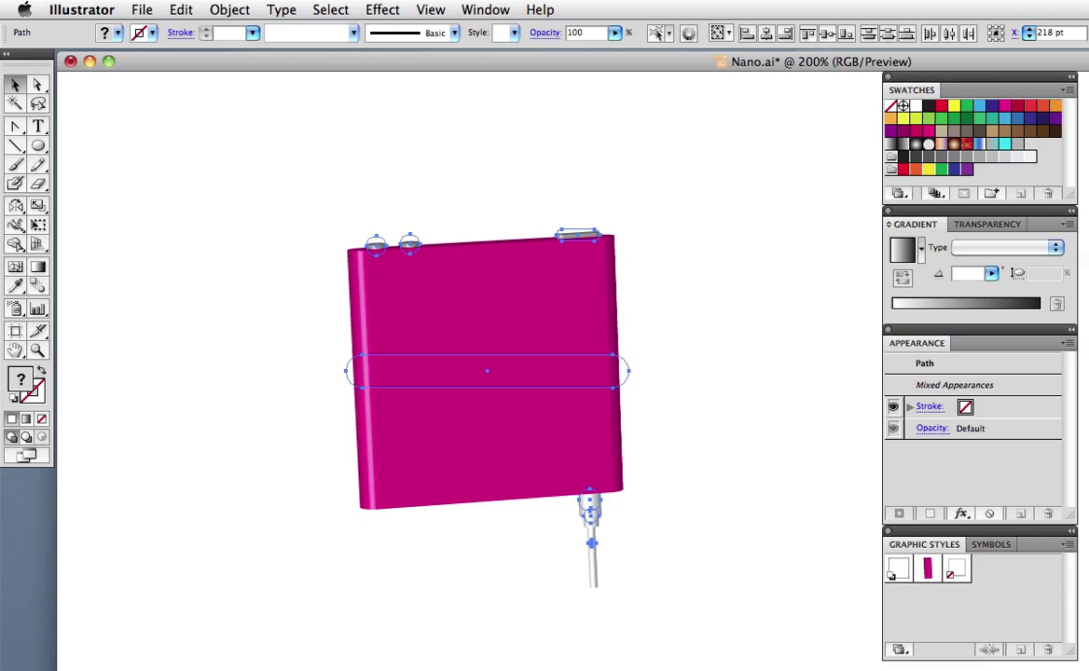
key(super+shift+a)
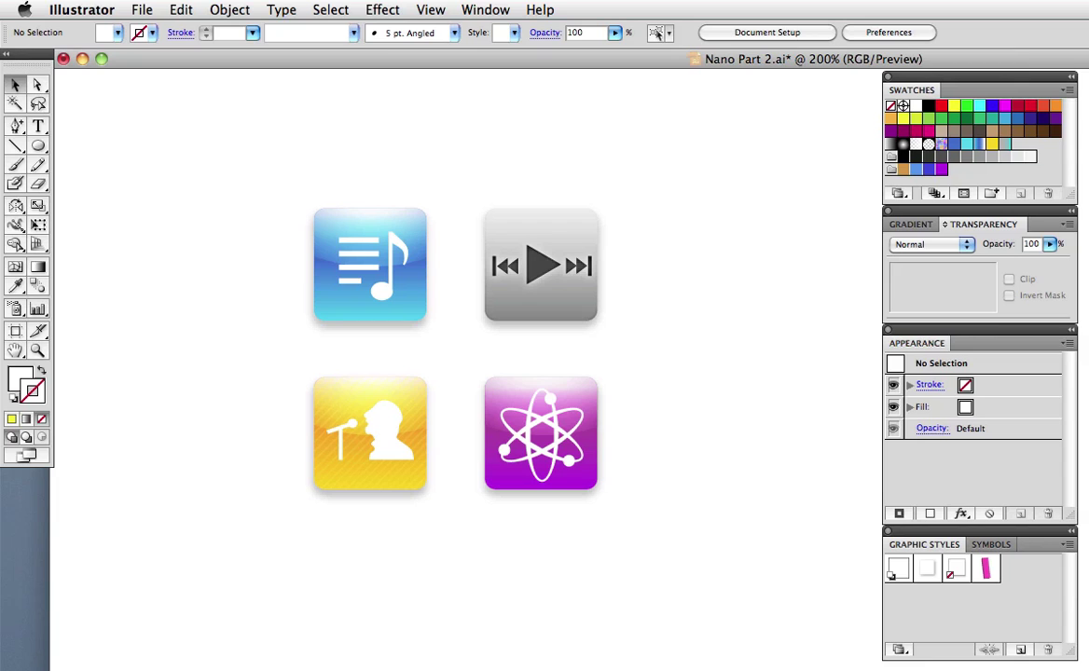
key(super+b)
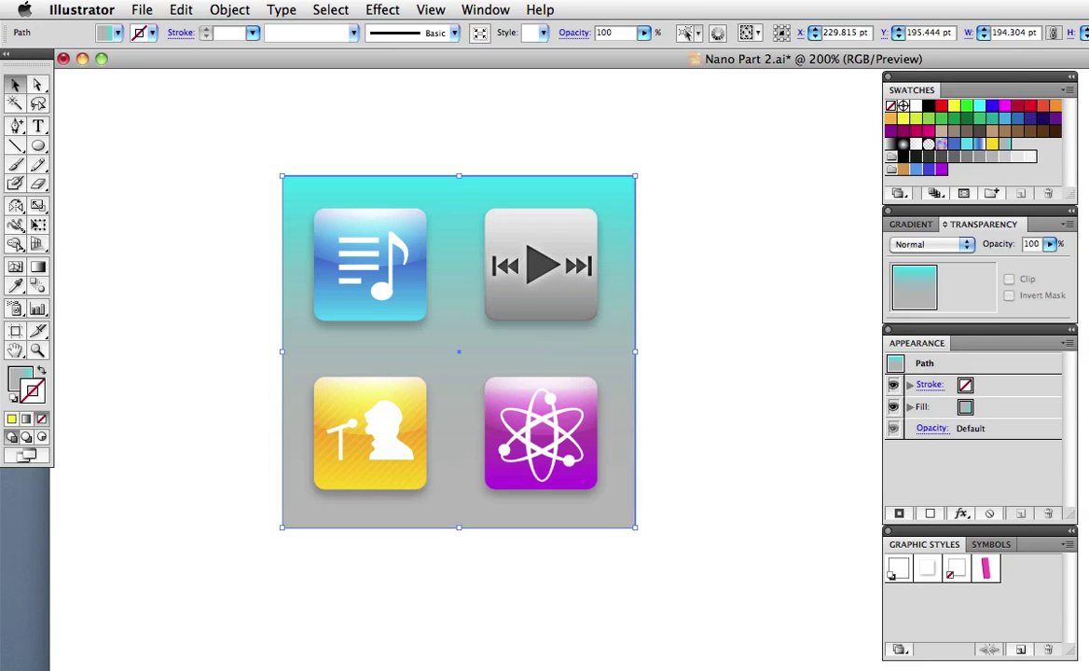
key(super+shift+a)
key(super+b)
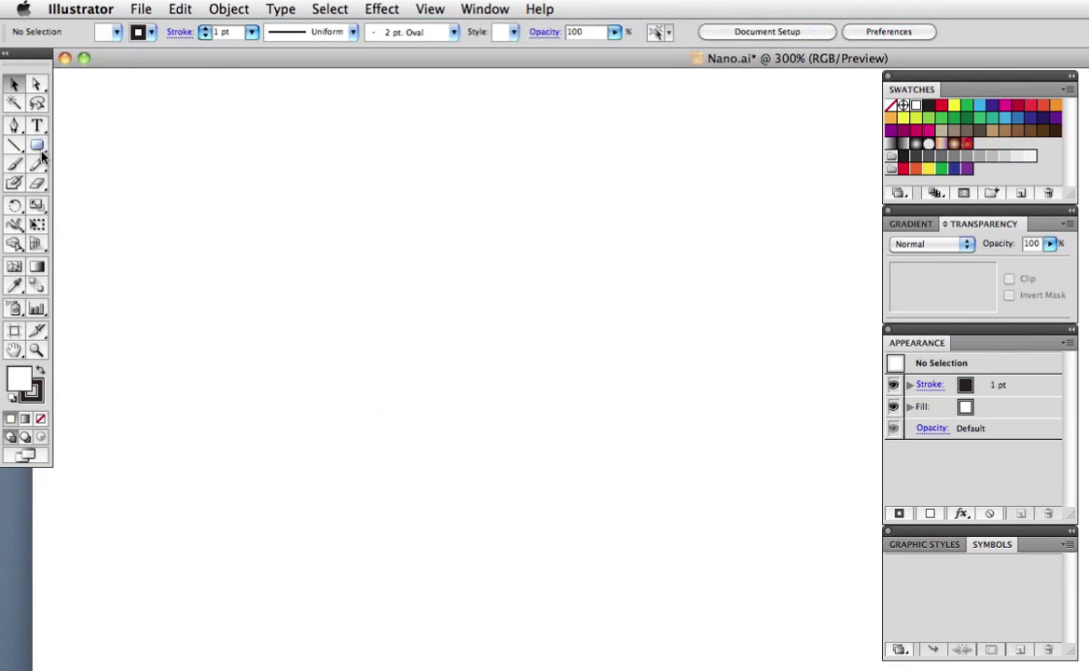
Step: Draw a long rounded rectangle with fully rounded, pill-shaped ends
click(38, 143)
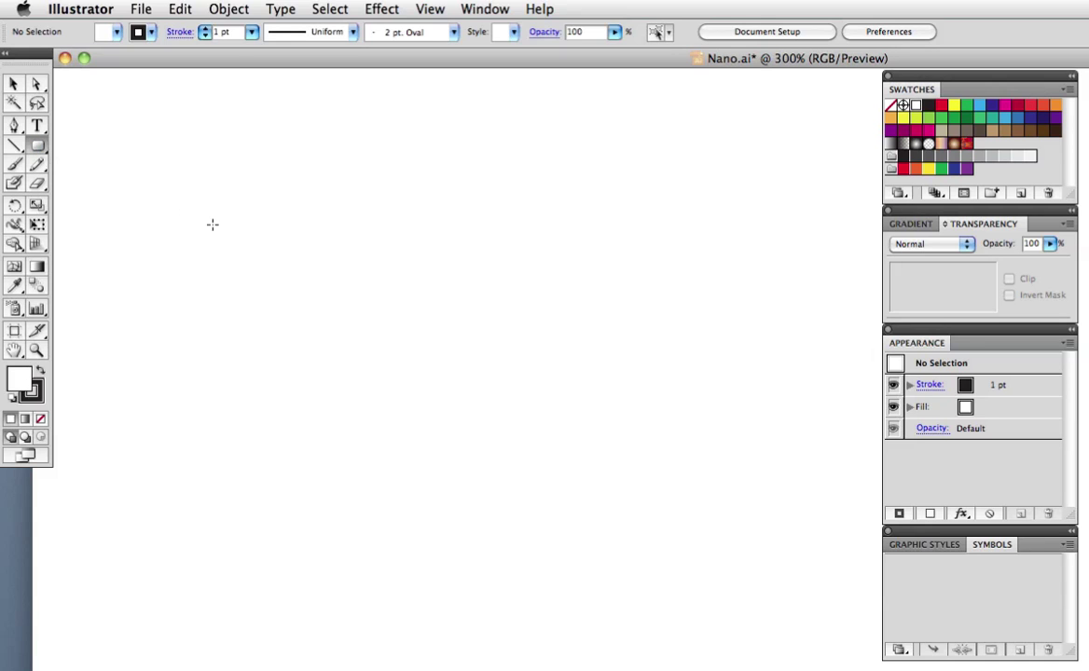
drag(202, 216, 627, 266)
key(Up)
key(Up)
key(Up)
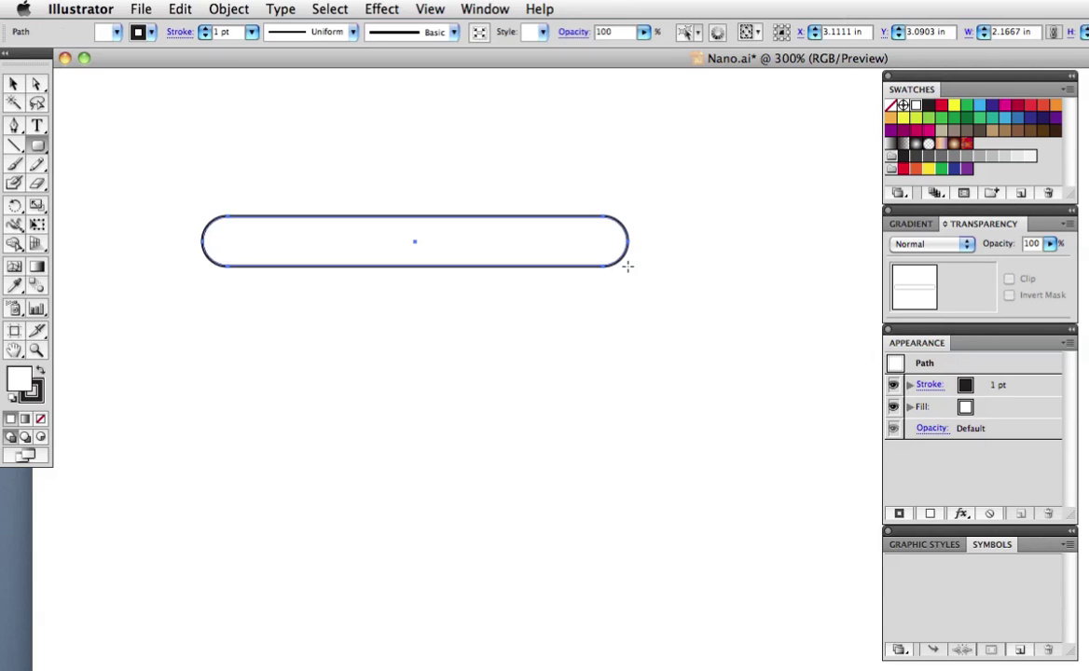
Step: Fill the pill with CMYK Magenta, remove its stroke, and move it lower on the canvas
click(1004, 106)
key(x)
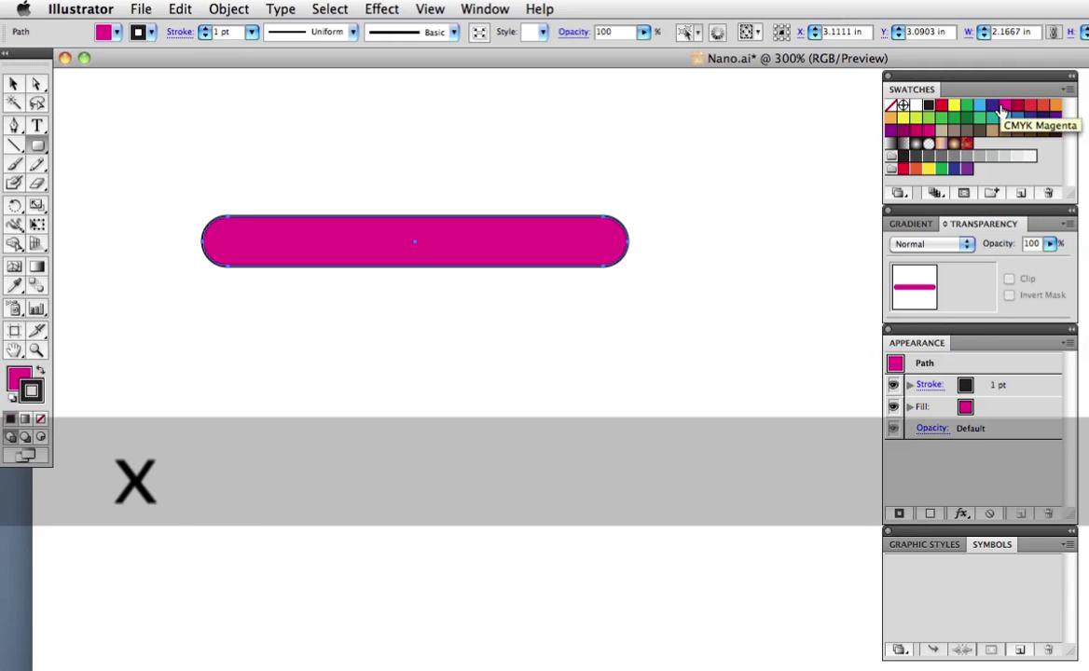
key(slash)
key(v)
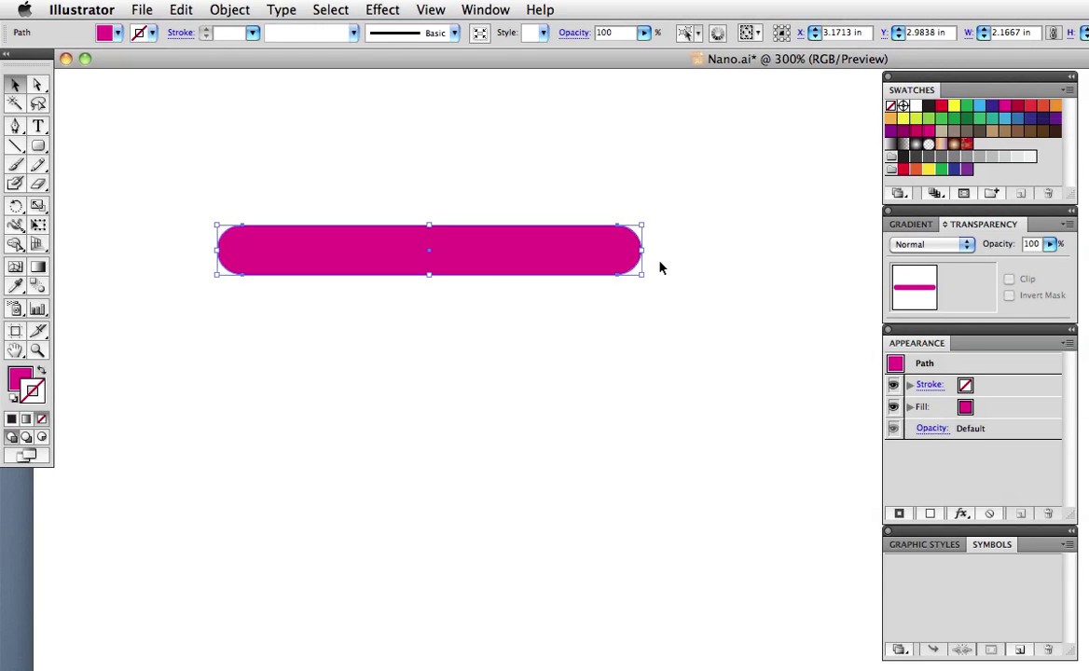
drag(504, 252, 476, 447)
Step: Apply Effect > 3D > Extrude & Bevel to the pill with Preview turned on
click(382, 11)
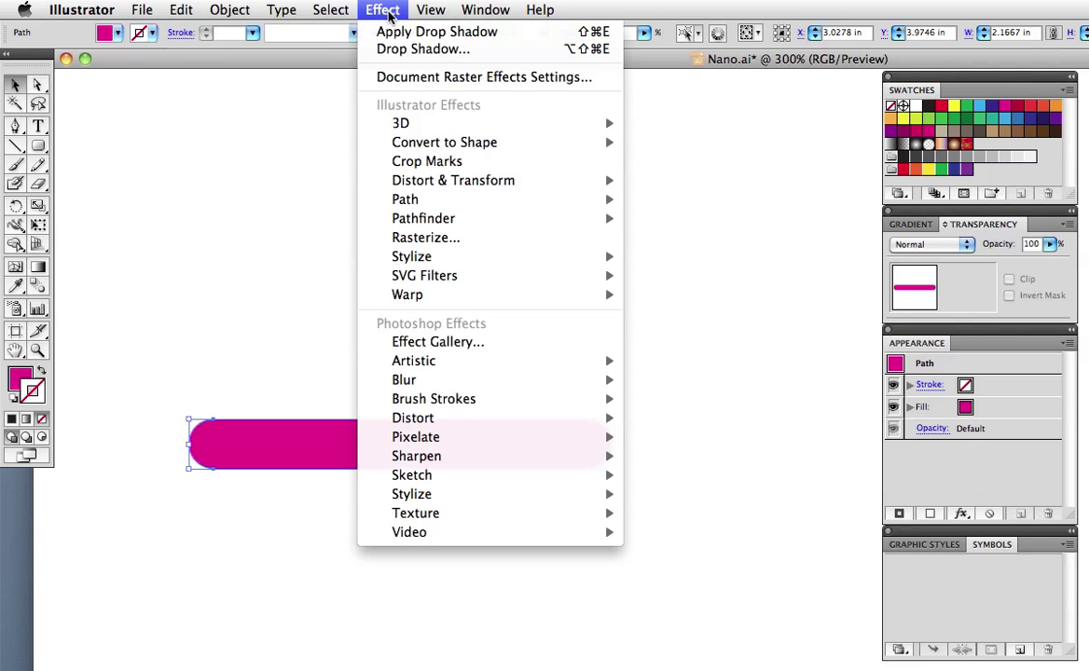
mouse_move(574, 134)
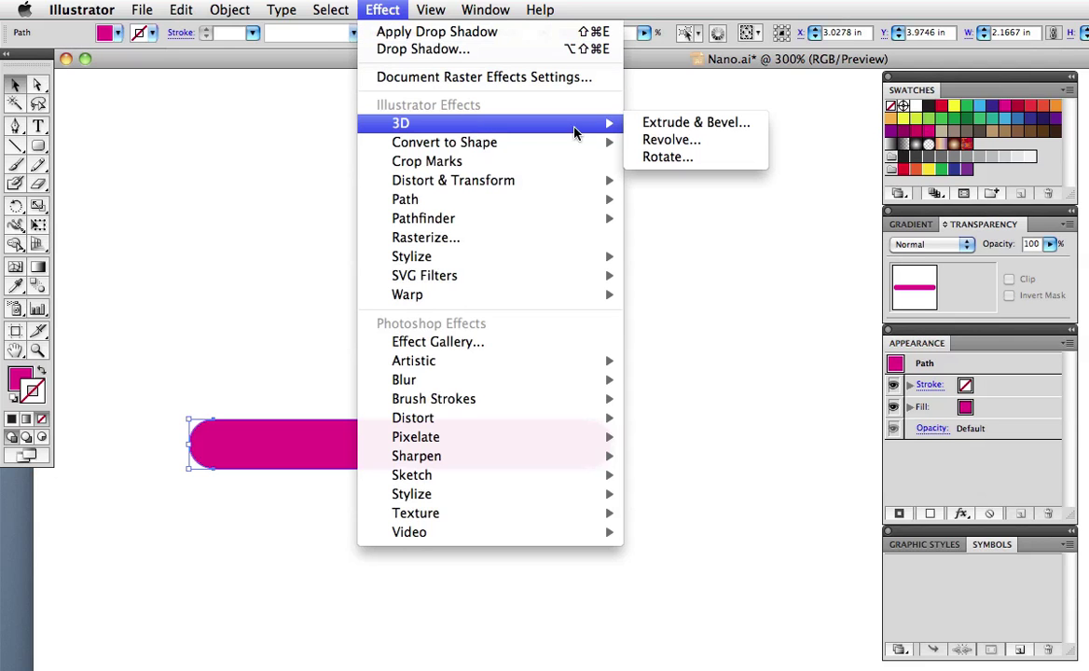
click(760, 132)
drag(1050, 165, 789, 86)
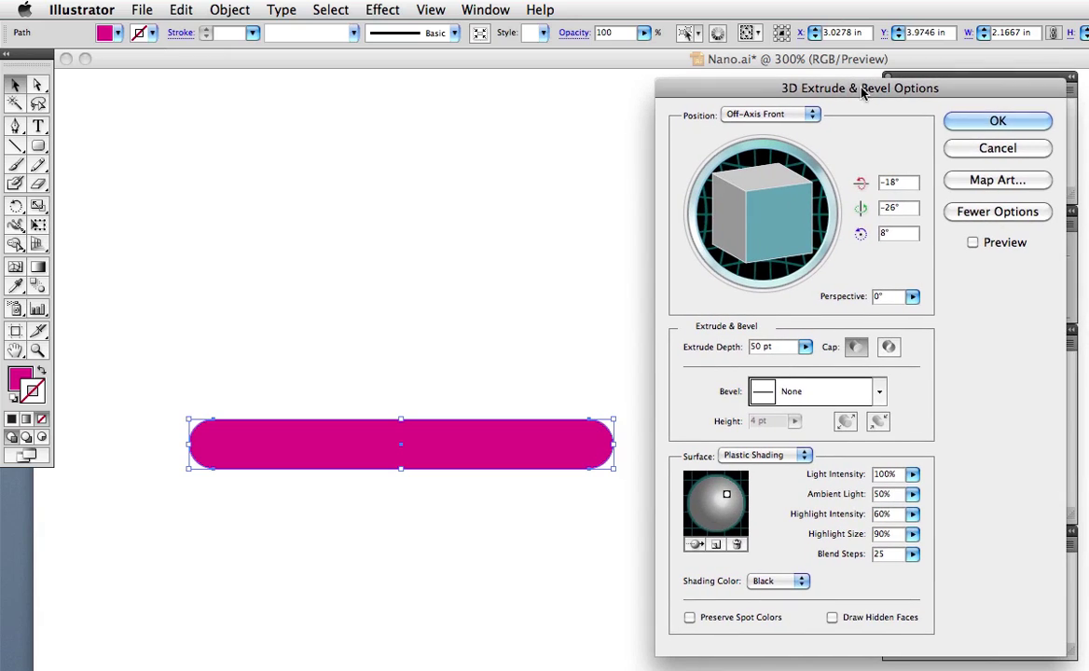
click(973, 243)
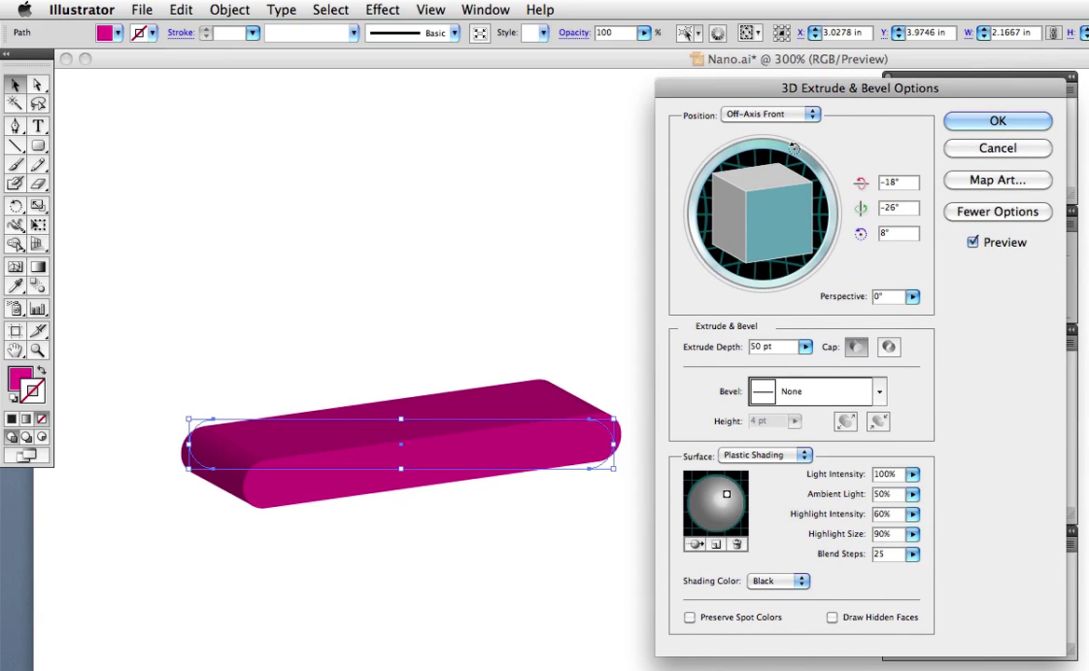
Step: Try Off-Axis Right and Off-Axis Top, then tilt to a custom -98°, -9°, 4° rotation
click(812, 114)
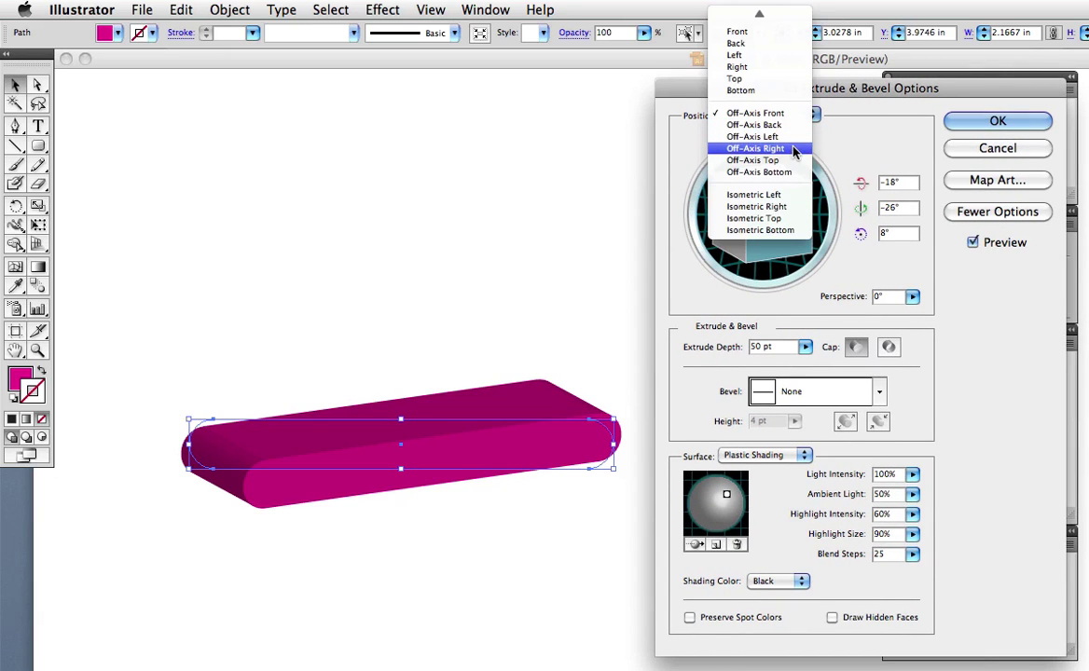
click(791, 148)
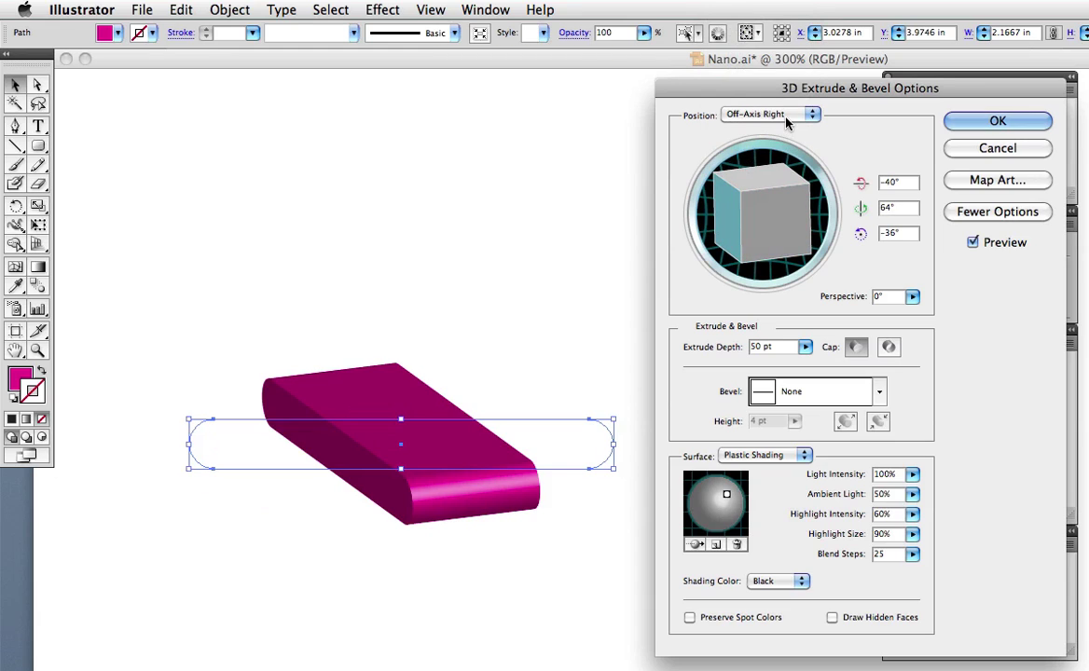
click(812, 114)
click(784, 133)
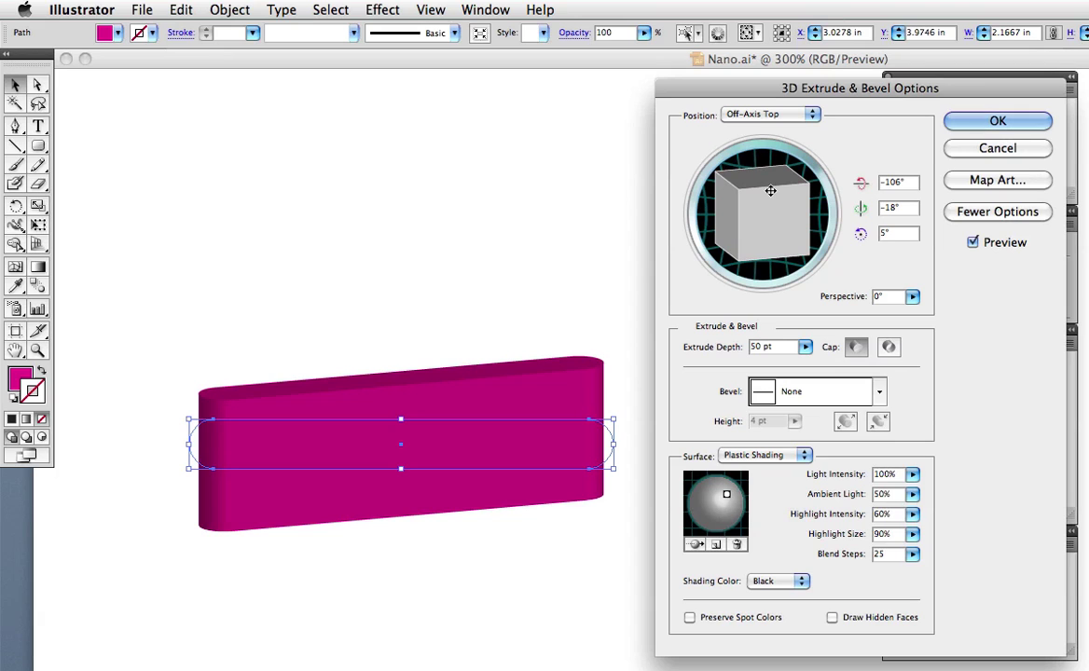
drag(767, 177, 731, 205)
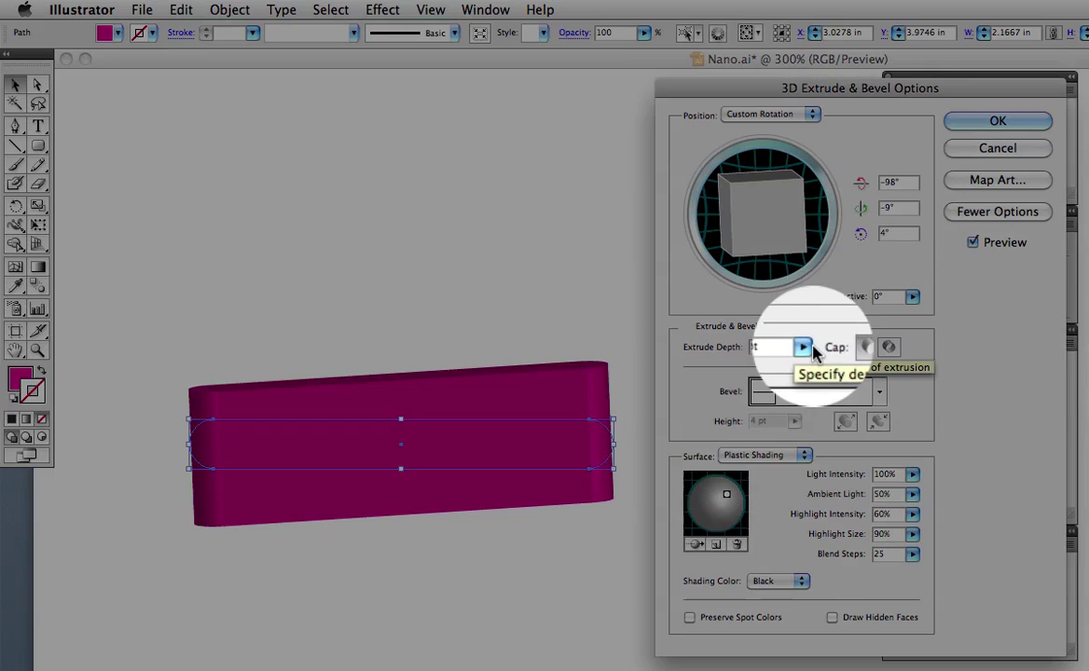
Step: Set Extrude Depth to 154 pt and Perspective to 51° with their sliders
click(805, 347)
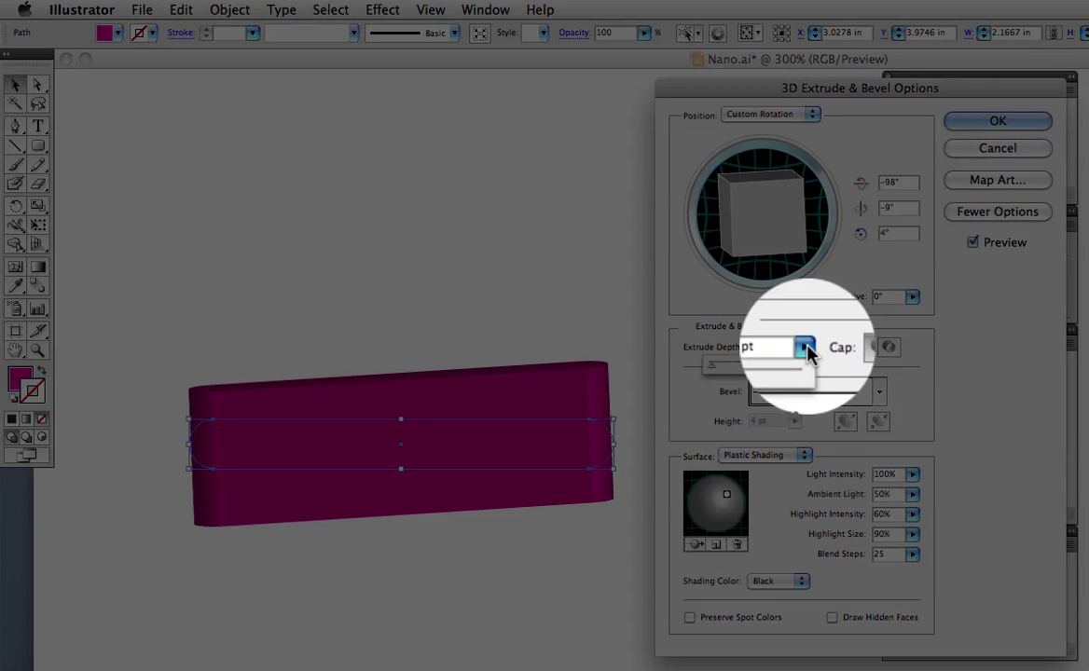
drag(713, 368, 717, 371)
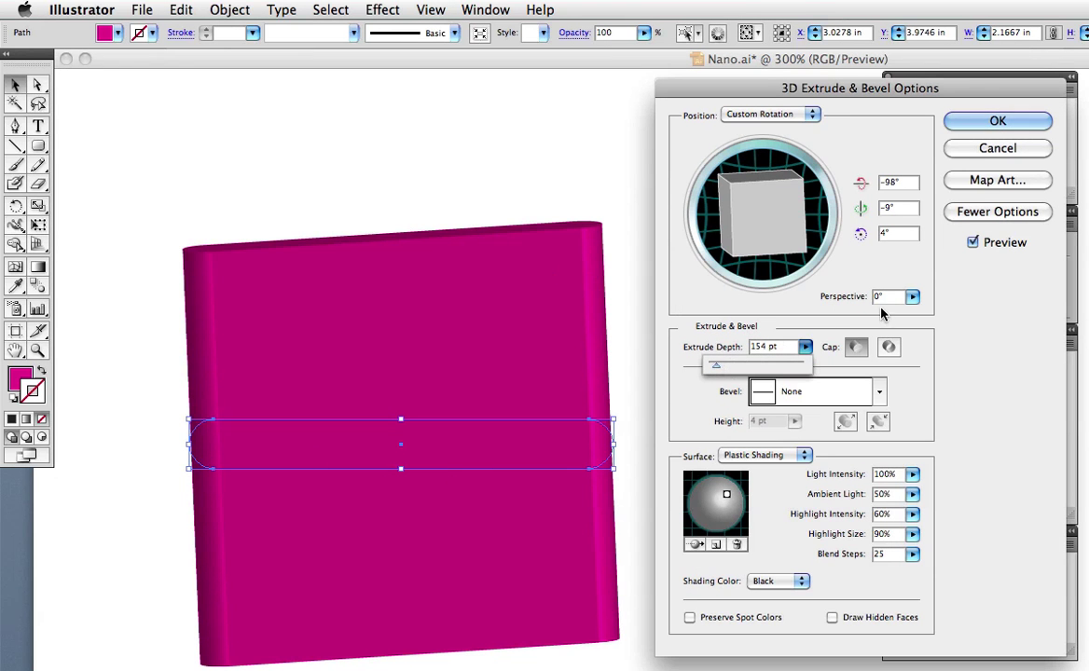
click(839, 312)
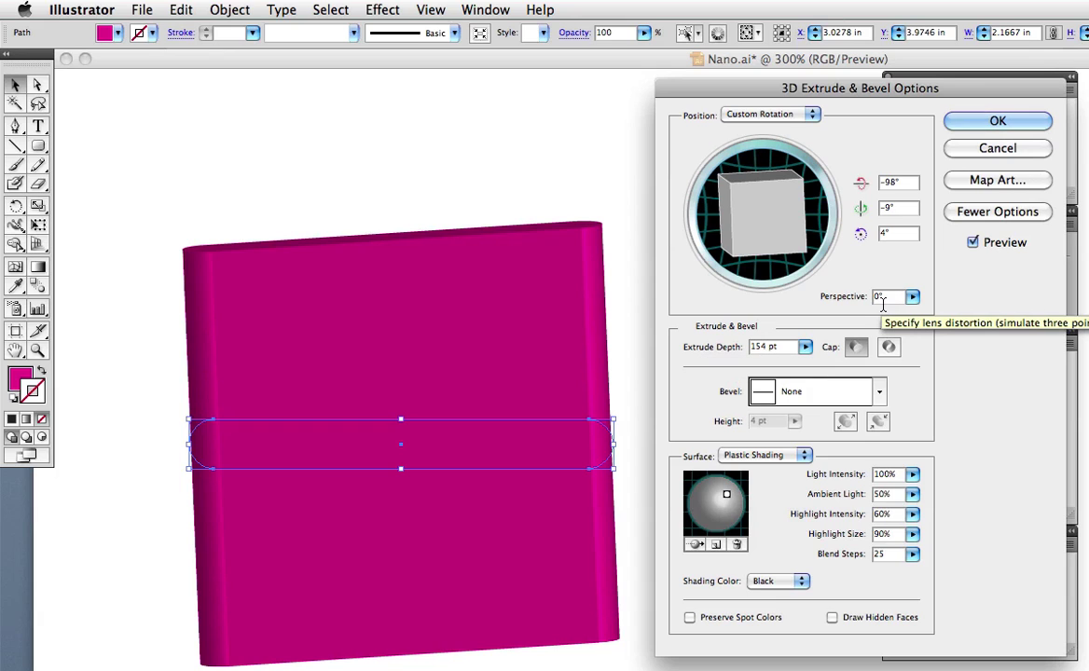
click(912, 297)
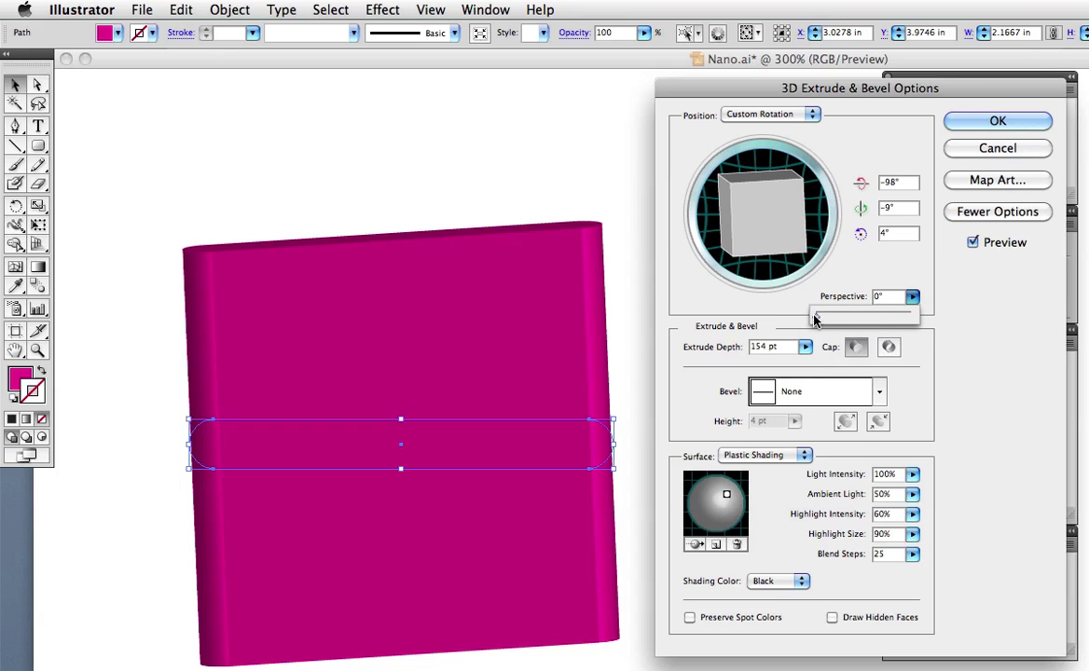
drag(814, 320, 847, 317)
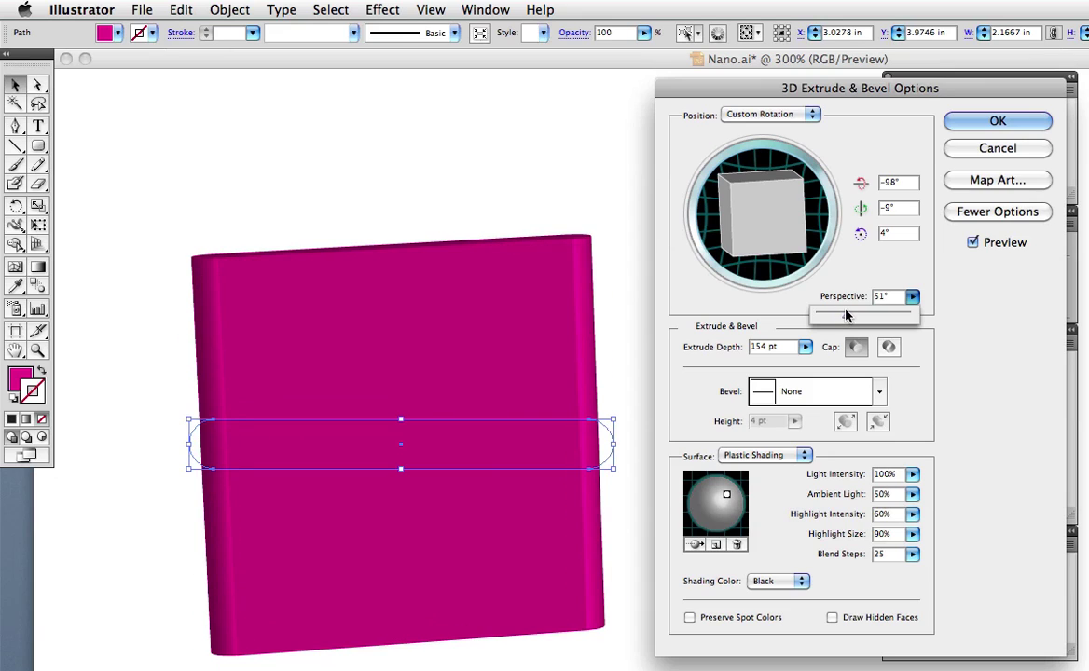
Step: Raise the ambient light to 58% and the highlight intensity to 91%
click(979, 400)
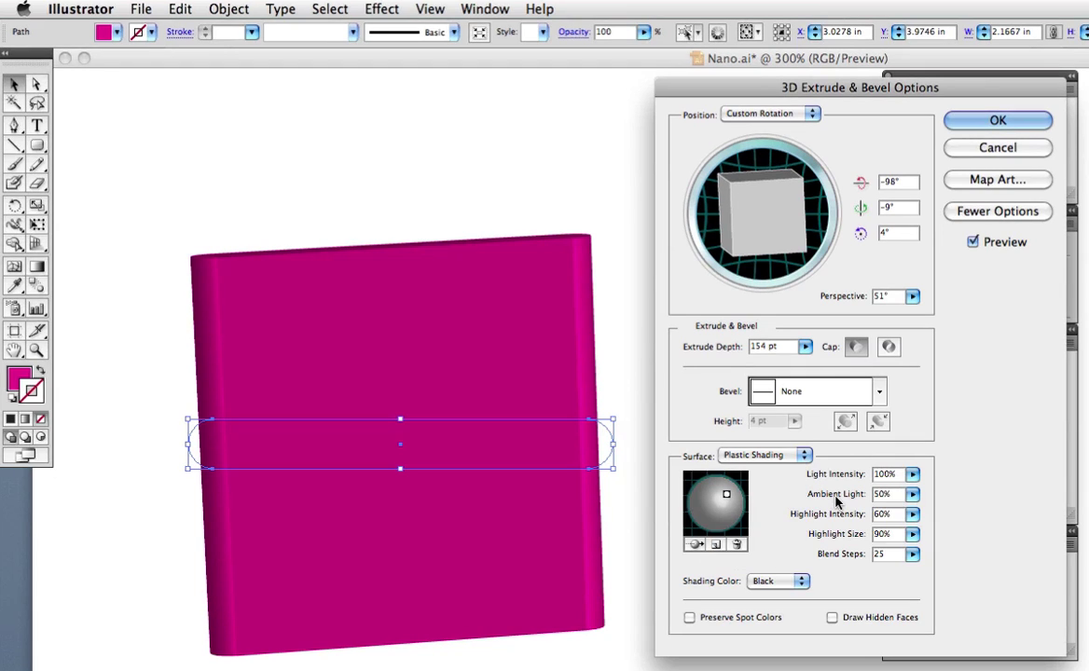
click(912, 494)
drag(864, 514, 869, 518)
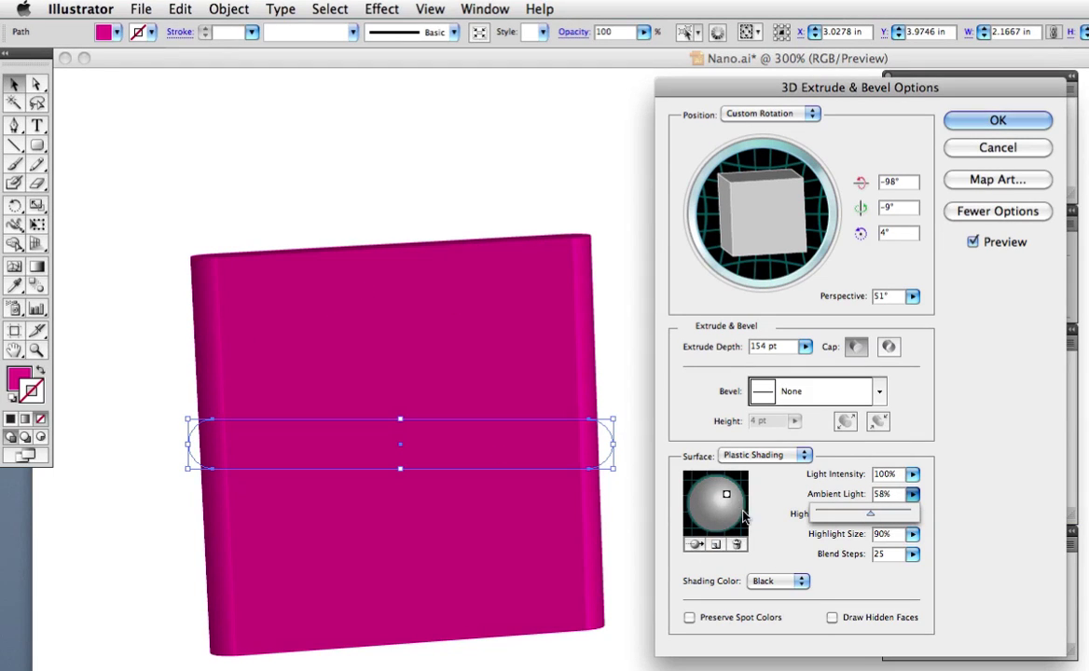
click(744, 515)
click(913, 514)
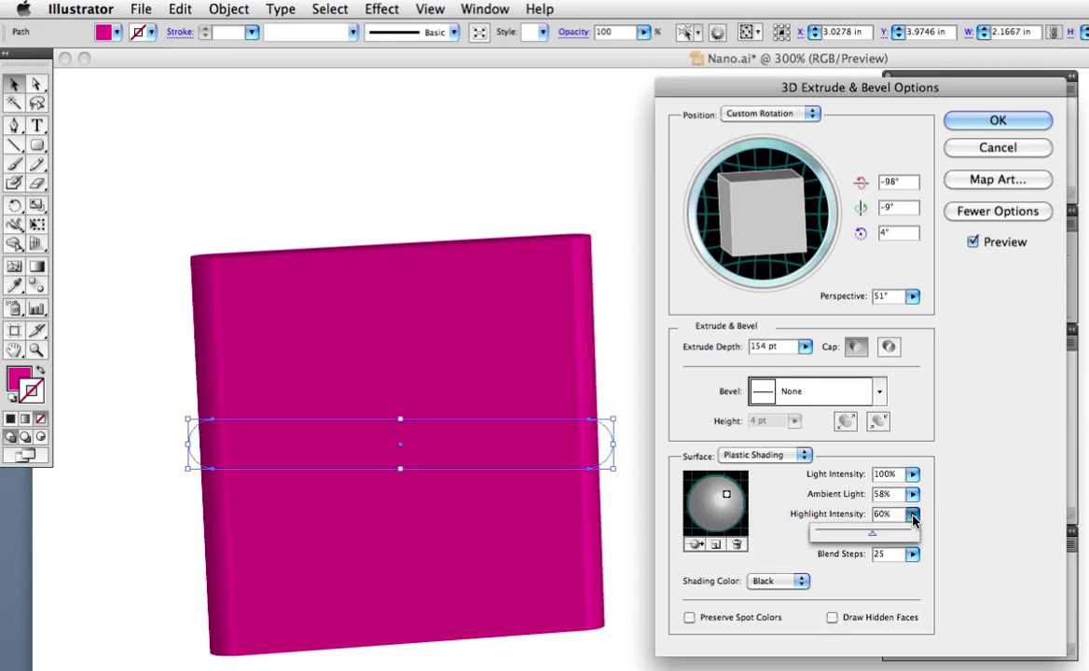
drag(871, 533, 901, 537)
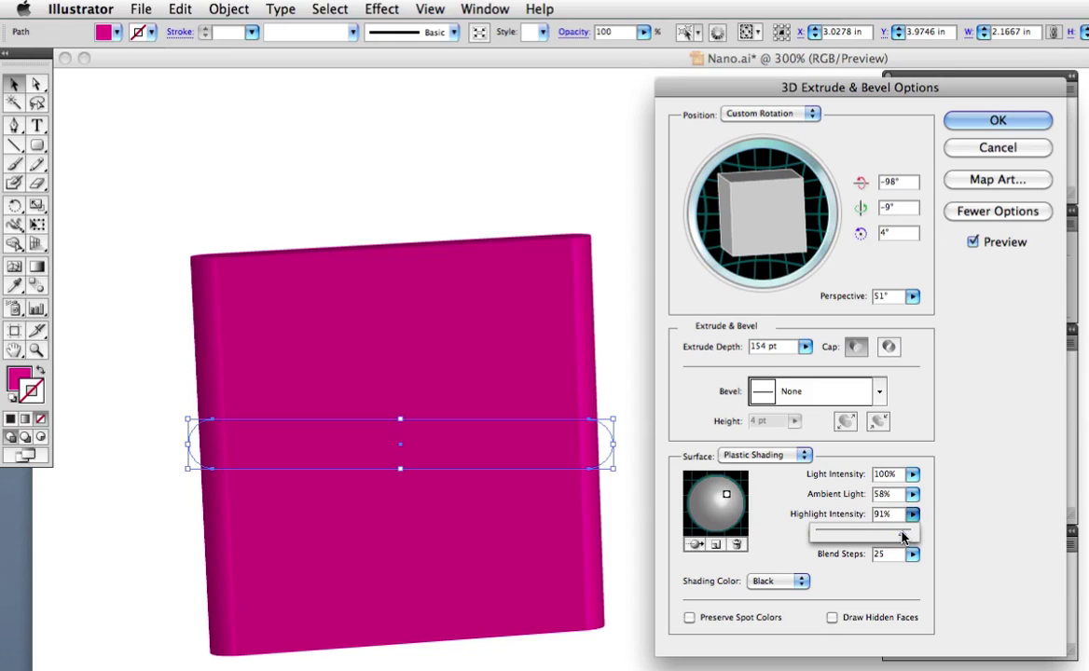
click(927, 538)
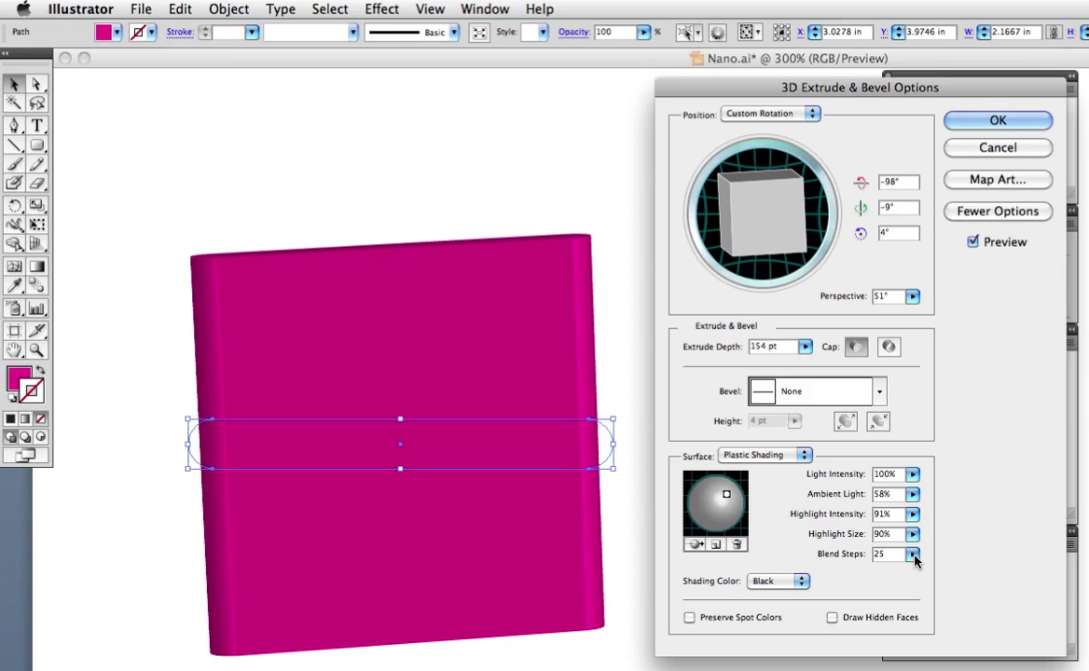
Step: Increase blend steps to 102, move the light up-left, and apply the 3D effect
click(913, 556)
drag(821, 572, 855, 578)
click(788, 545)
drag(723, 500, 715, 496)
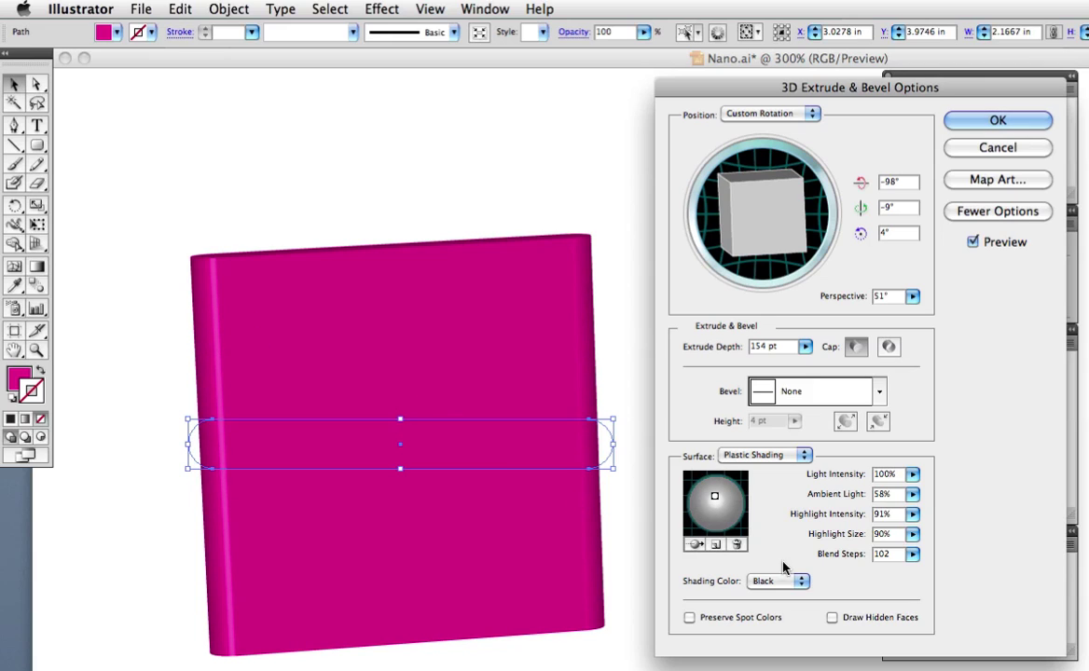
click(994, 123)
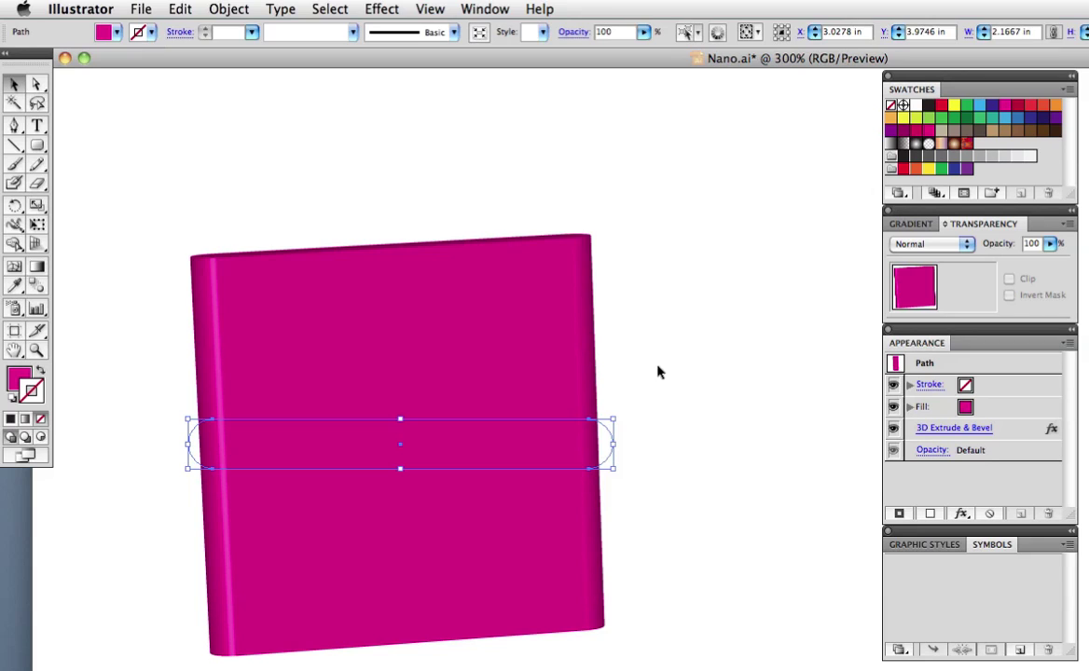
Step: Reopen the 3D options, try and remove a second light, then reapply the extrusion
click(954, 428)
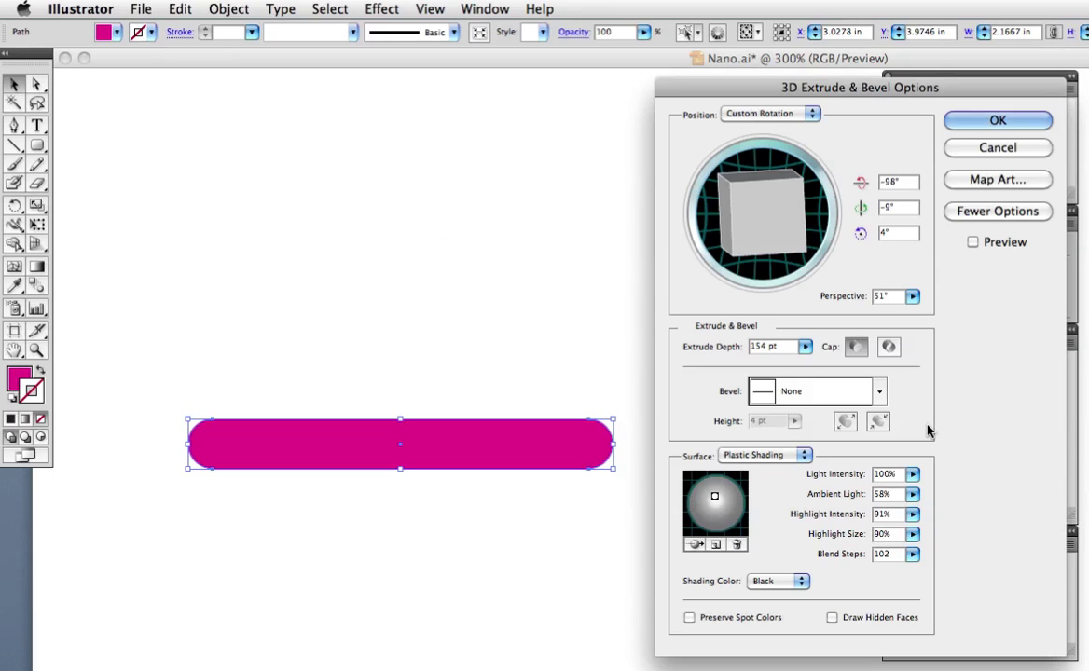
click(973, 241)
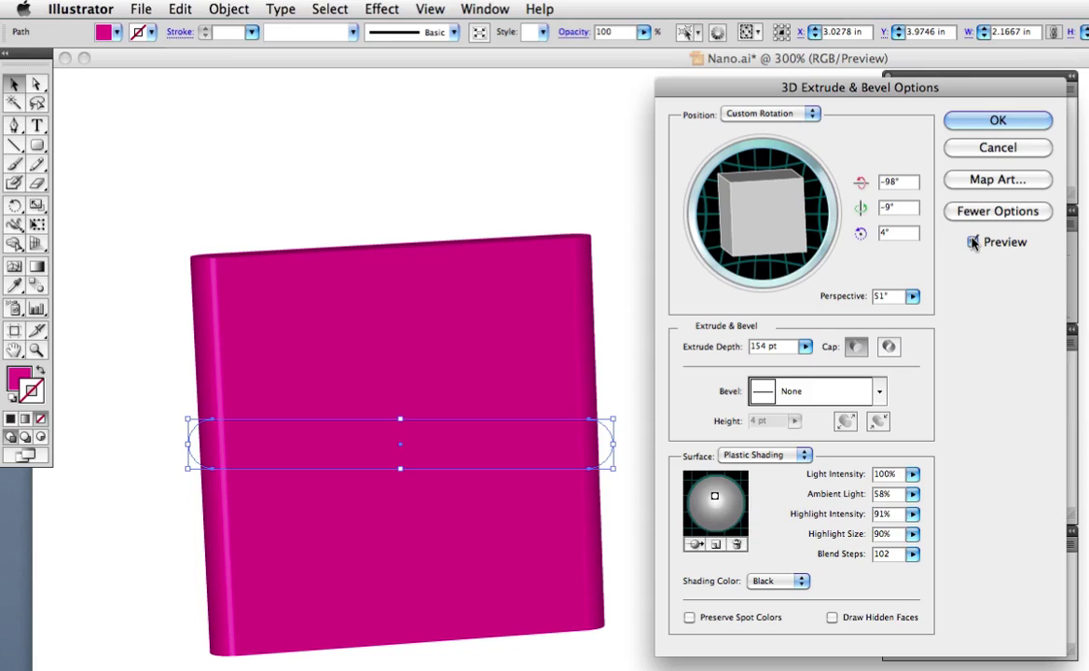
click(717, 549)
mouse_move(715, 505)
mouse_down()
mouse_move(690, 504)
mouse_move(704, 501)
mouse_up()
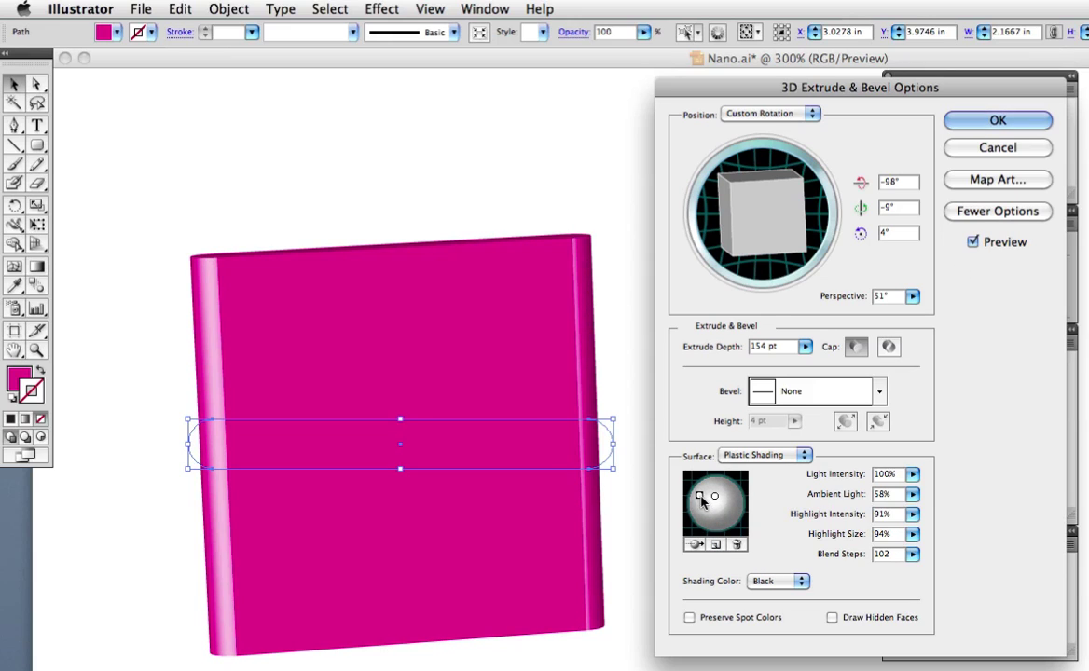
click(737, 545)
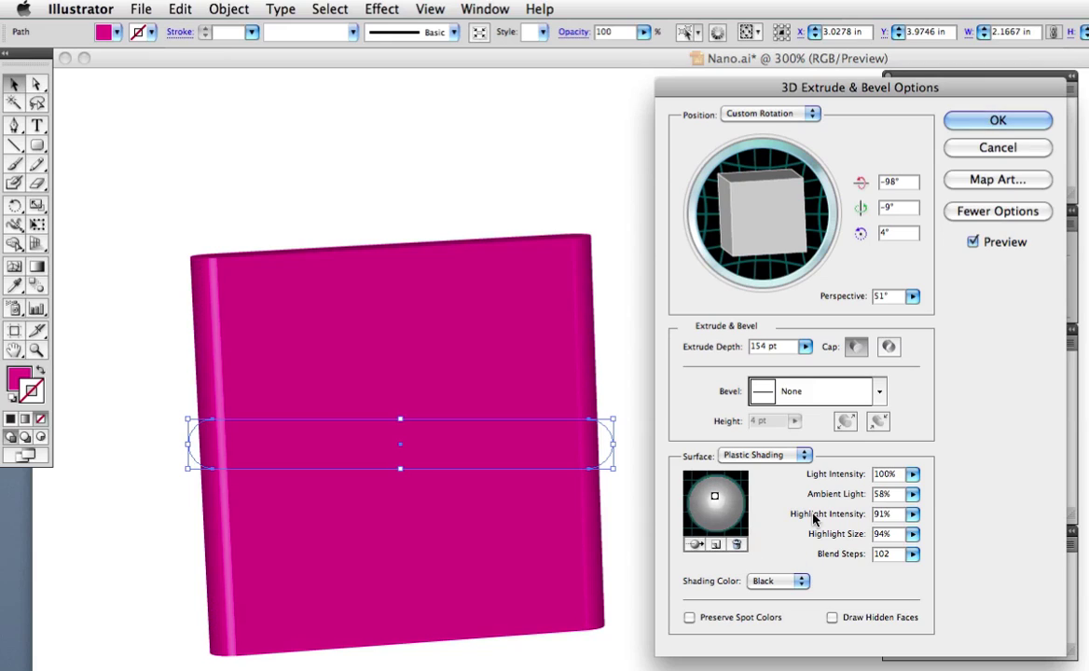
click(979, 120)
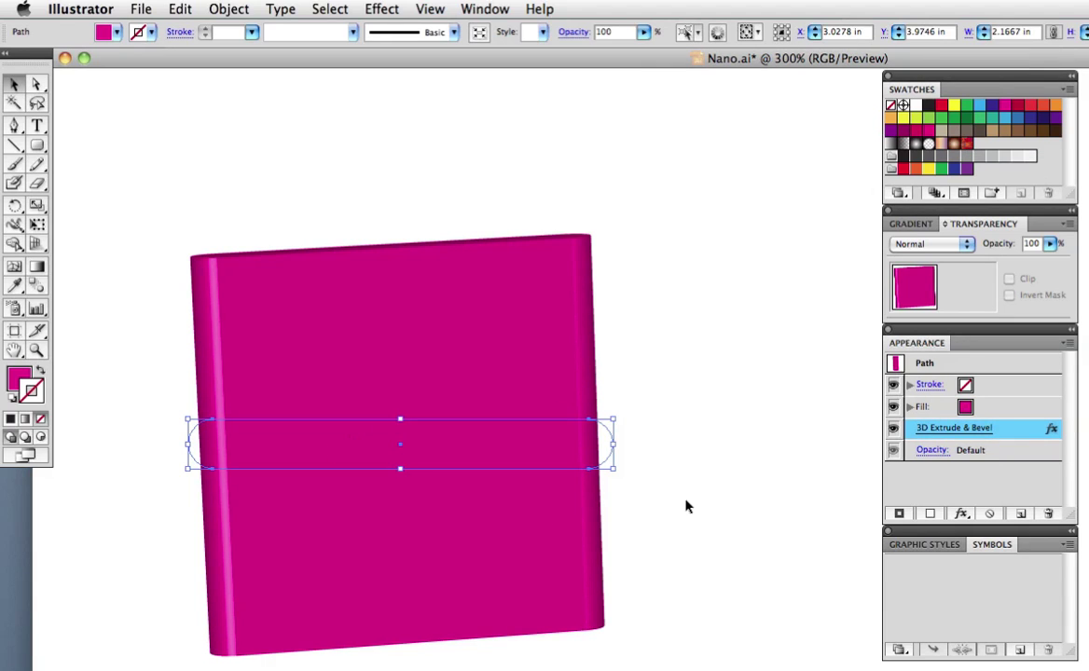
Step: Drag the pink 3D body into the Graphic Styles panel and name the new style 'Nano'
key(super+y)
key(super+y)
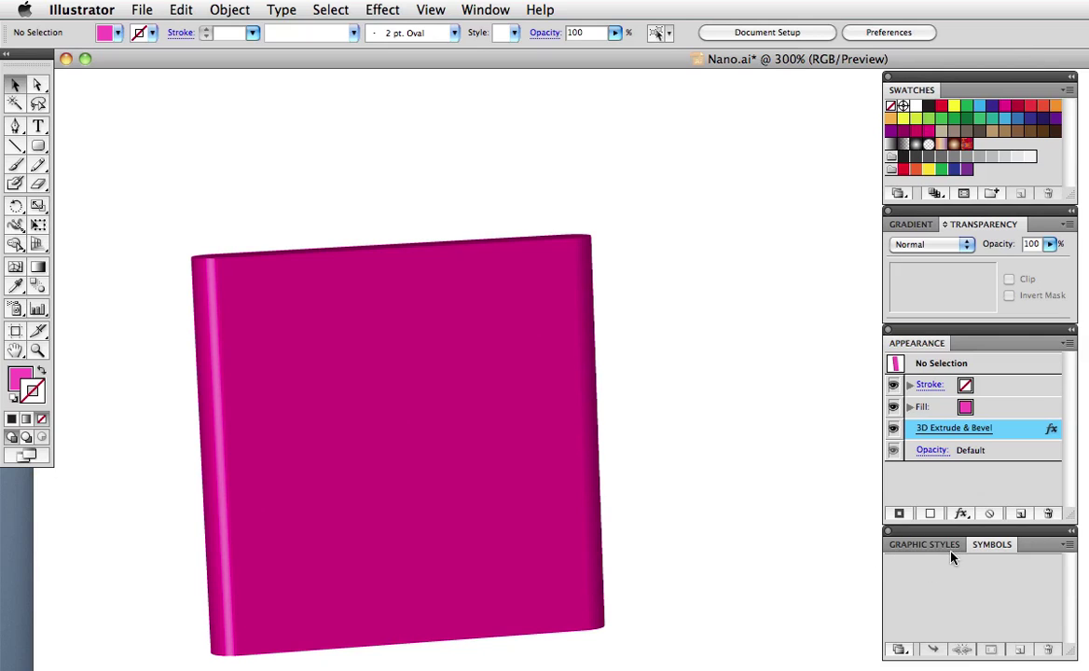
click(455, 454)
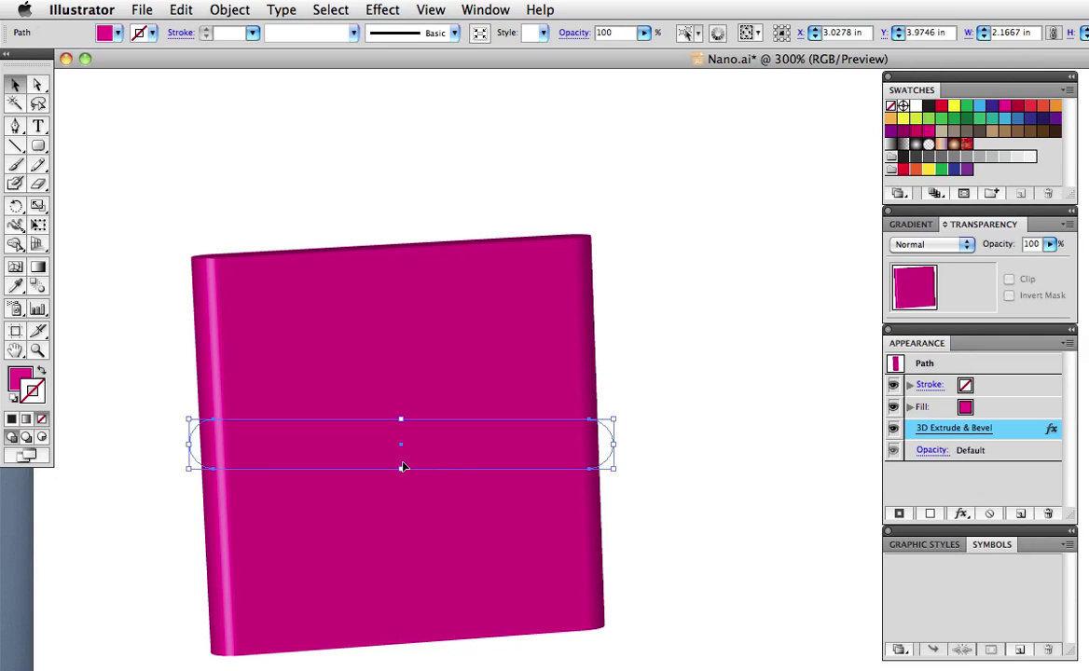
drag(402, 452, 884, 584)
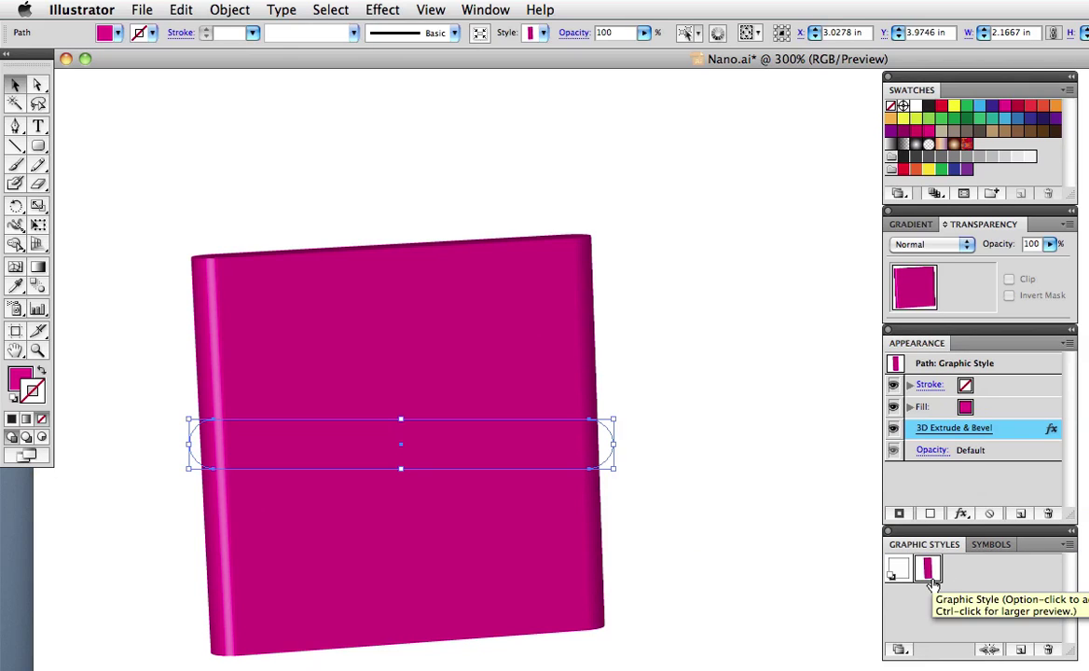
double_click(929, 572)
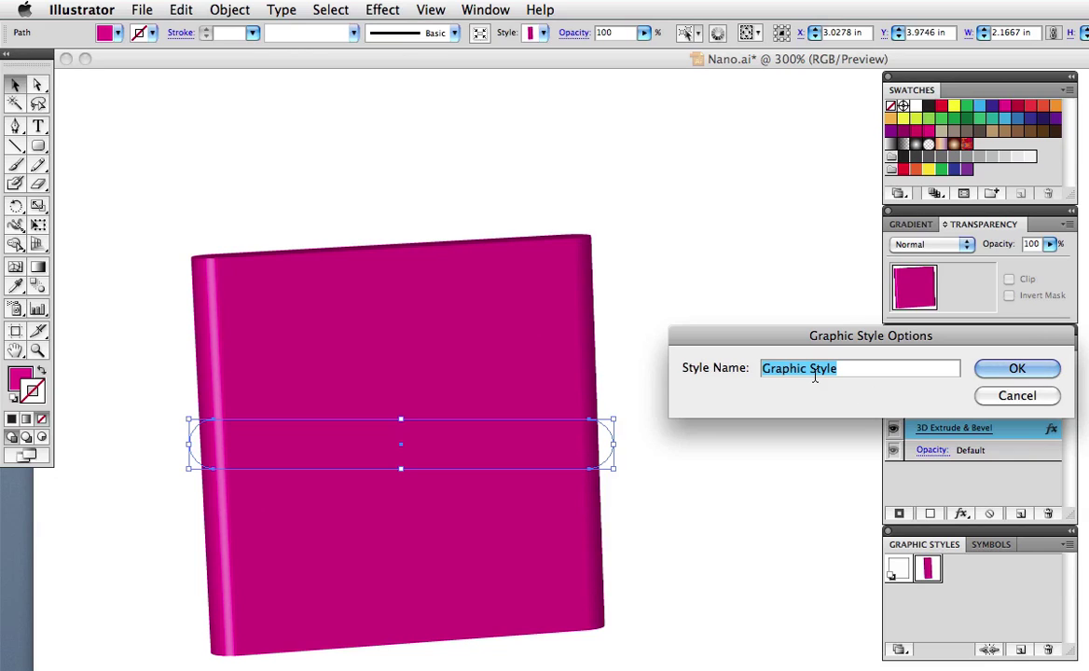
text(Nano)
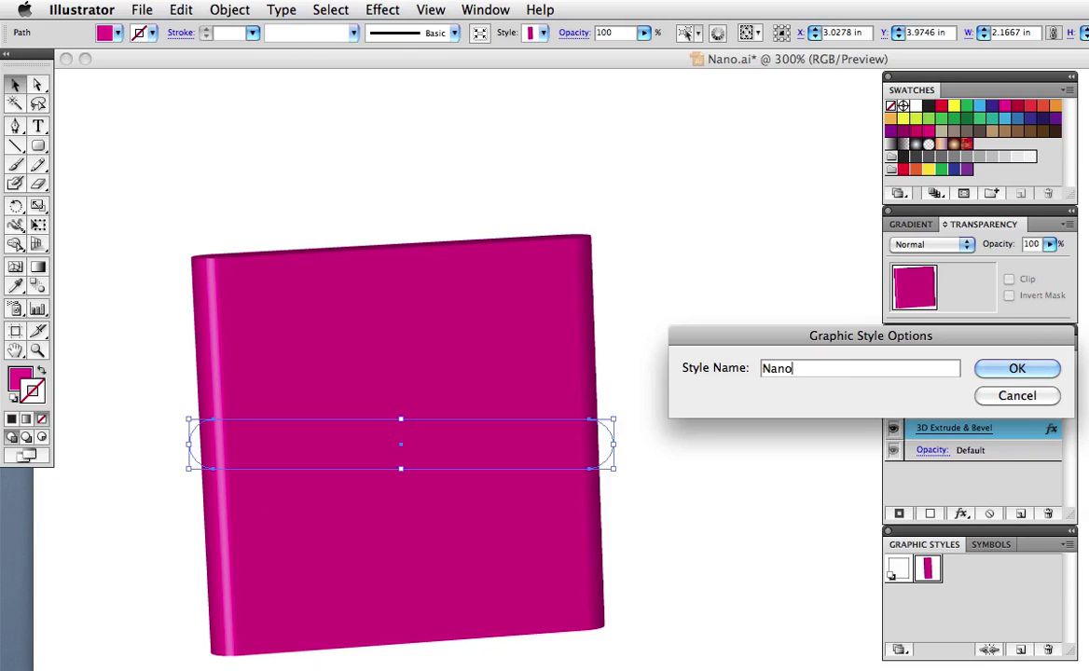
click(981, 371)
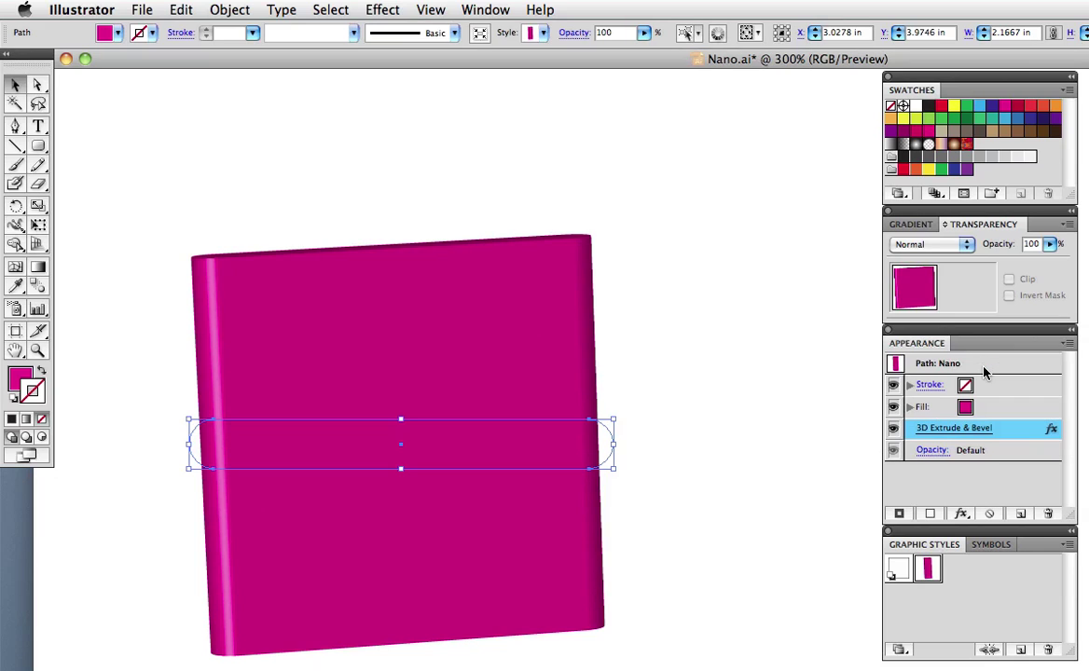
click(655, 372)
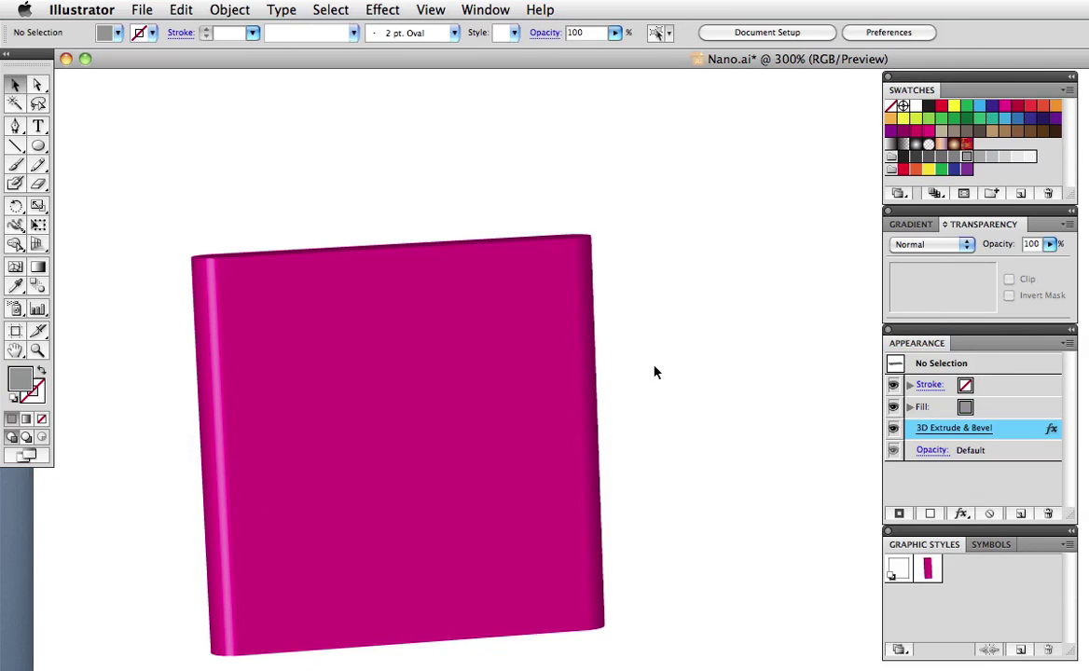
Step: Draw a small circle and extrude it into a thin 3 pt deep disc
click(38, 146)
drag(661, 286, 648, 273)
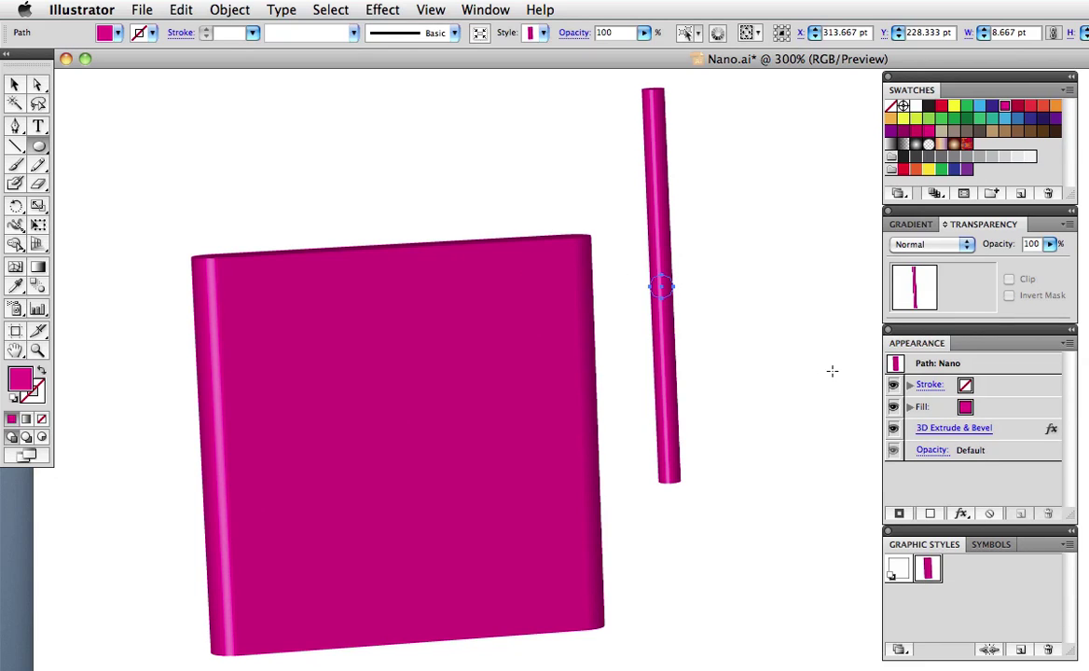
click(953, 428)
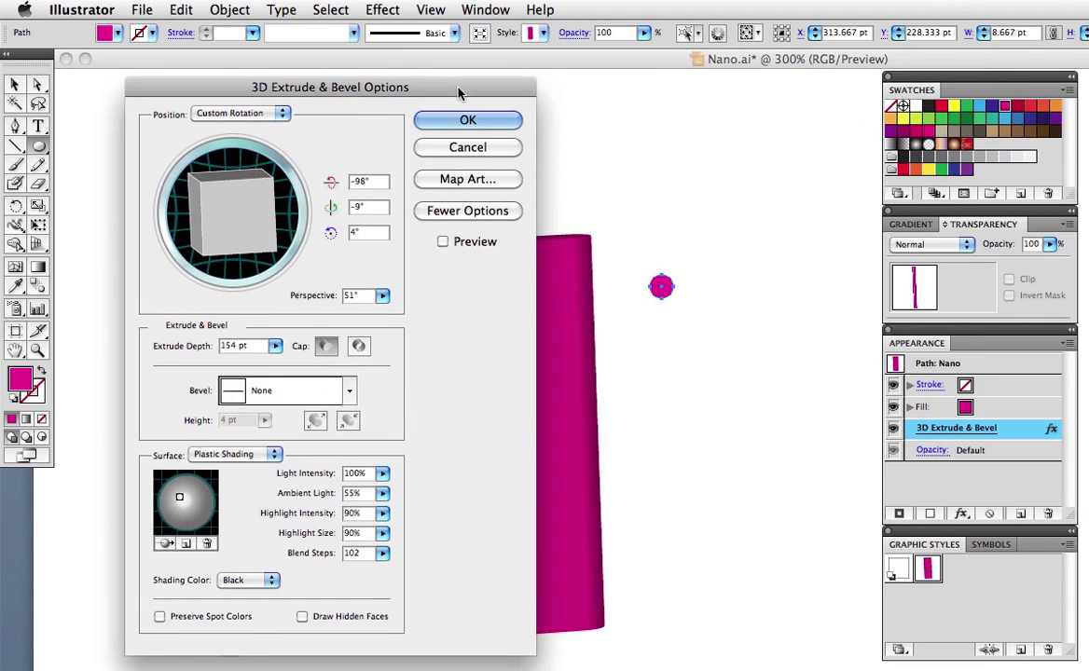
drag(458, 92, 454, 94)
click(438, 242)
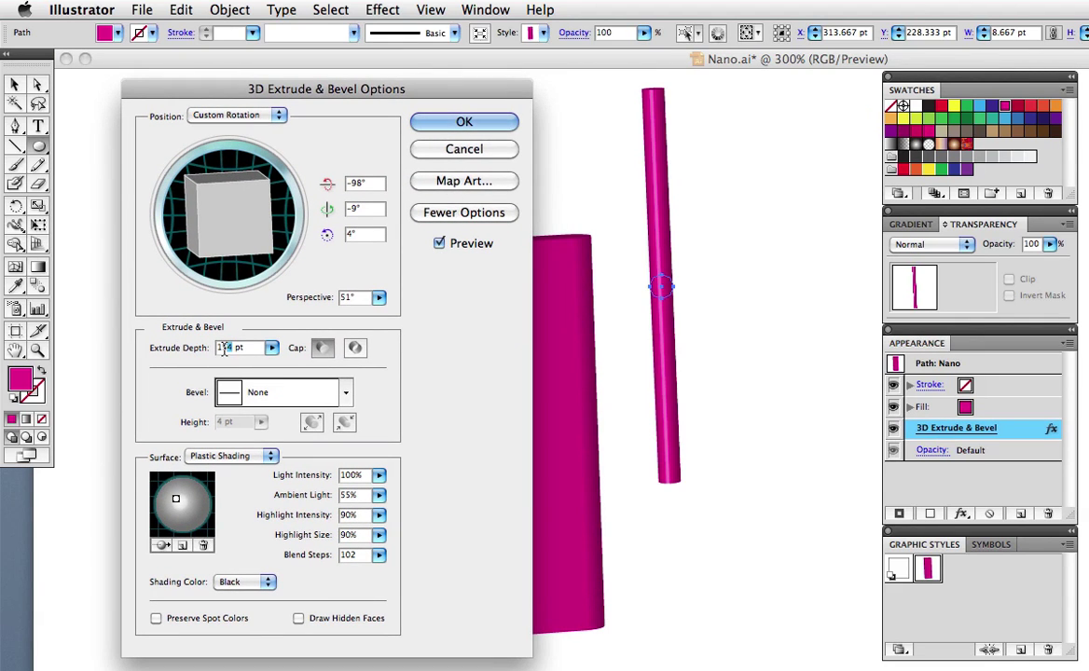
text(3)
key(Tab)
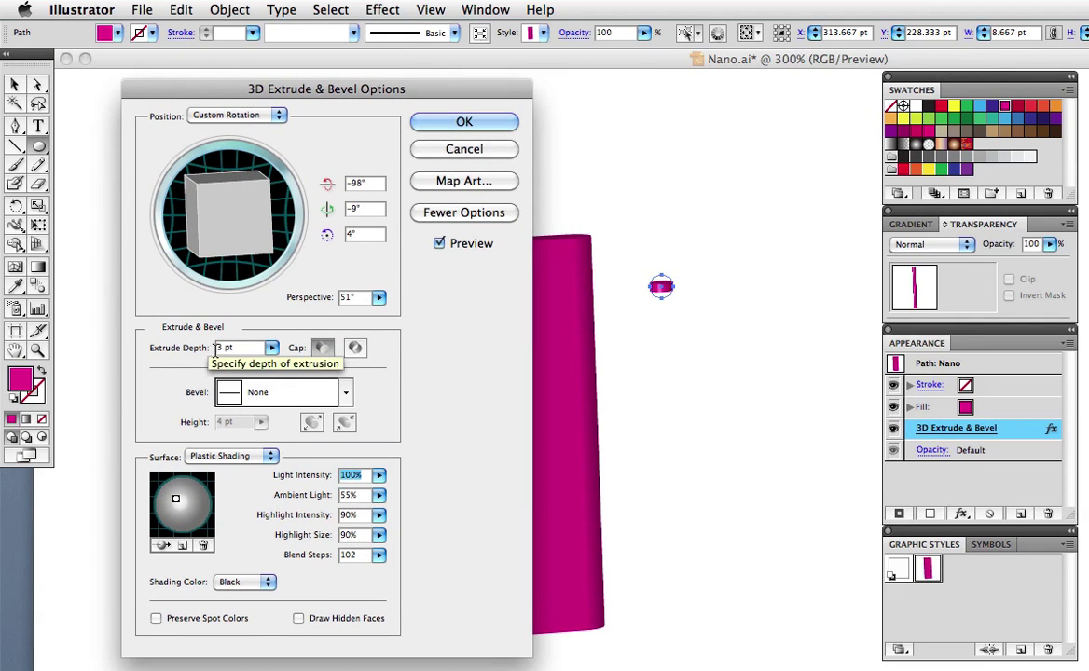
click(456, 124)
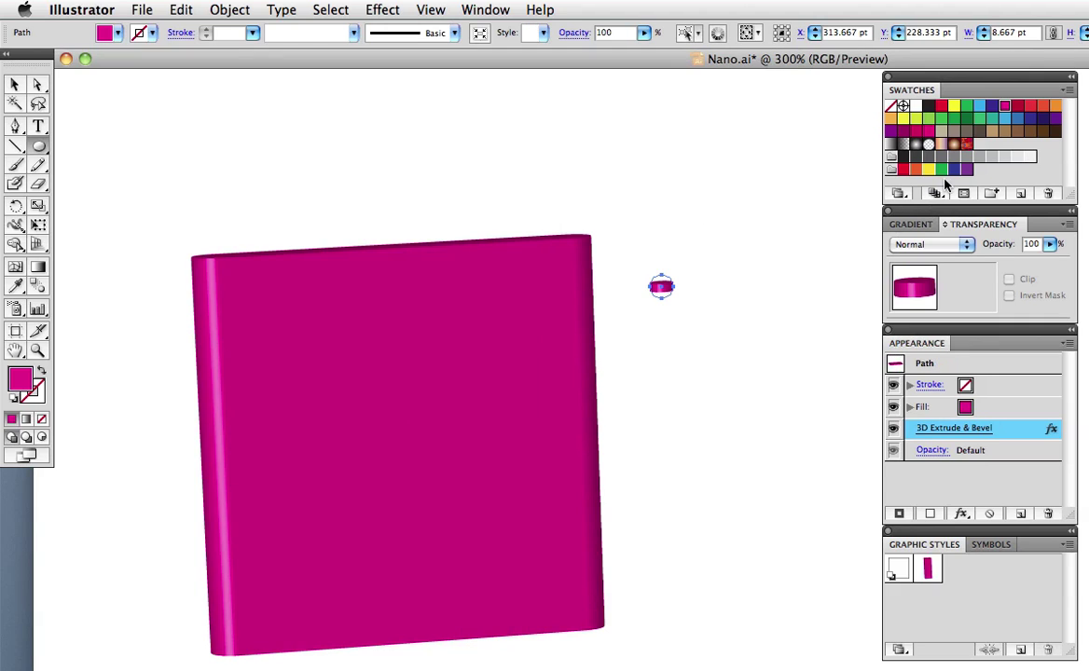
Step: Fill the disc grey, place it on the body's top-left edge, and set its depth to 2 pt
click(979, 155)
key(v)
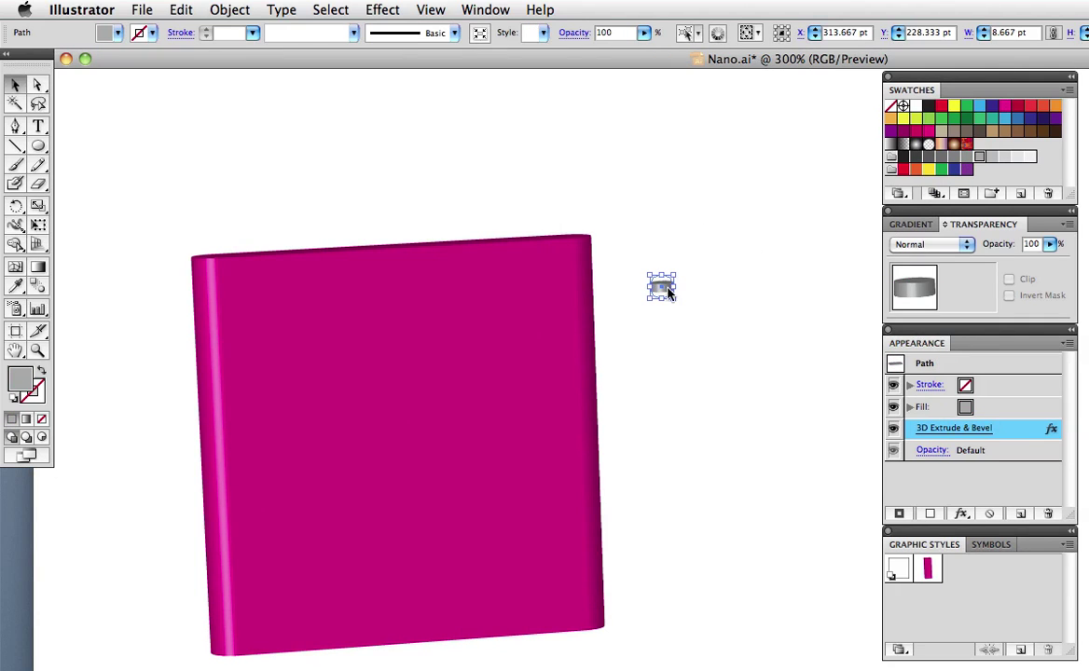
drag(668, 291, 284, 251)
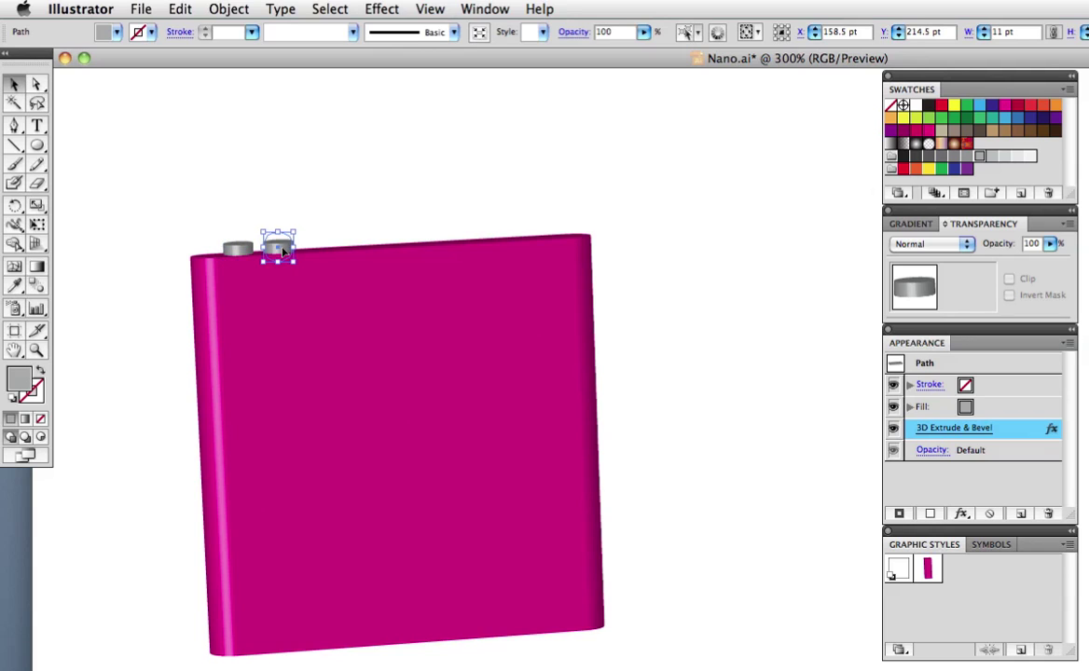
click(975, 426)
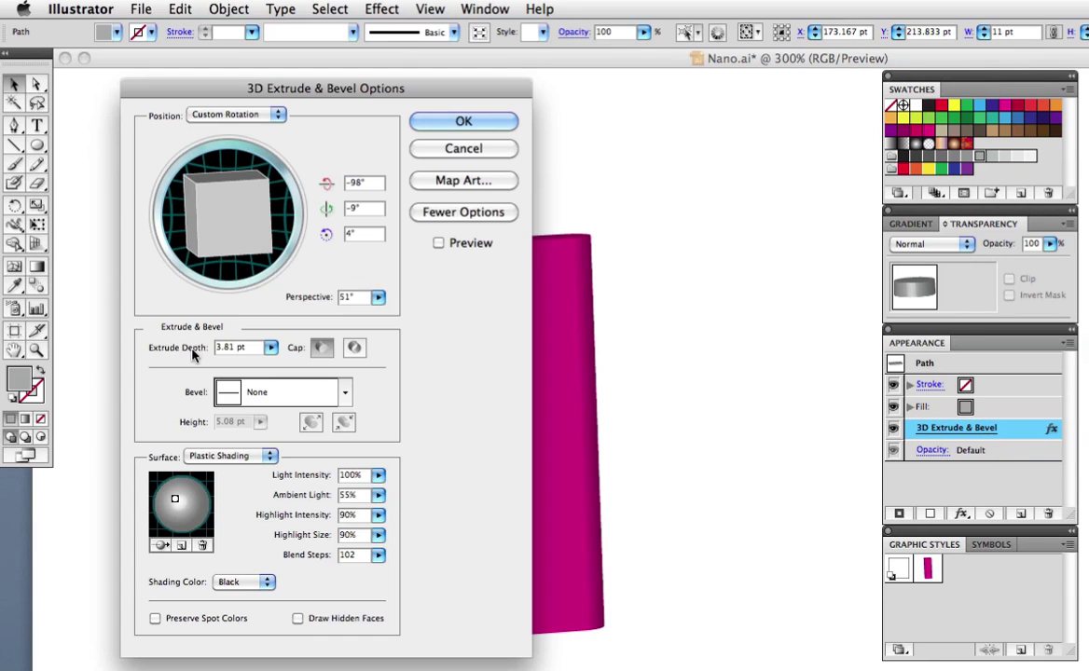
double_click(223, 347)
key(Return)
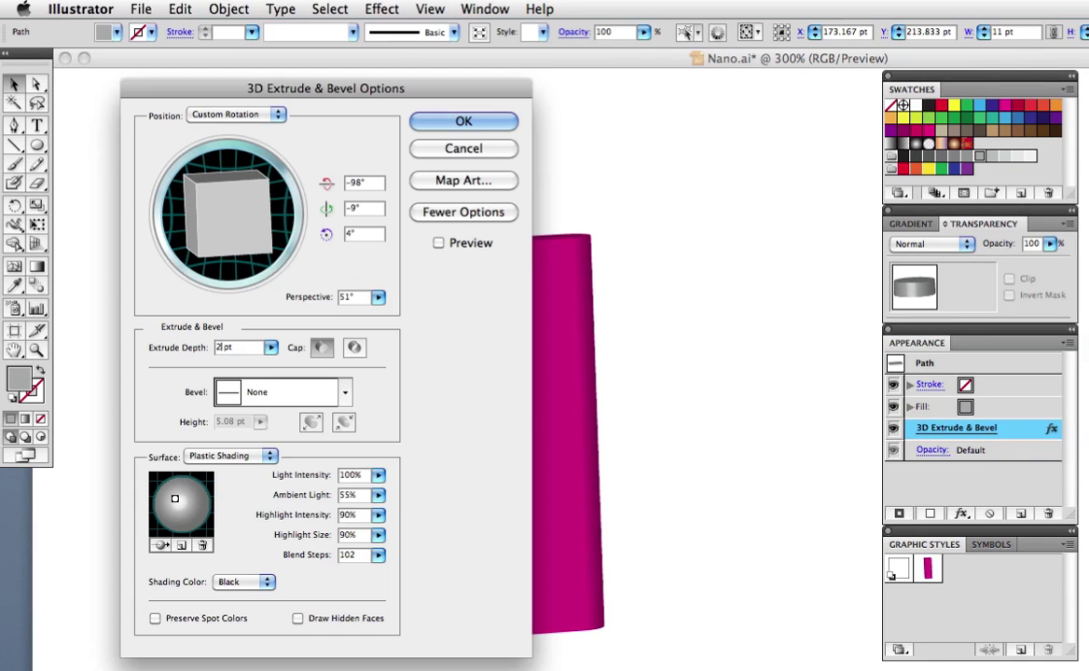
click(562, 205)
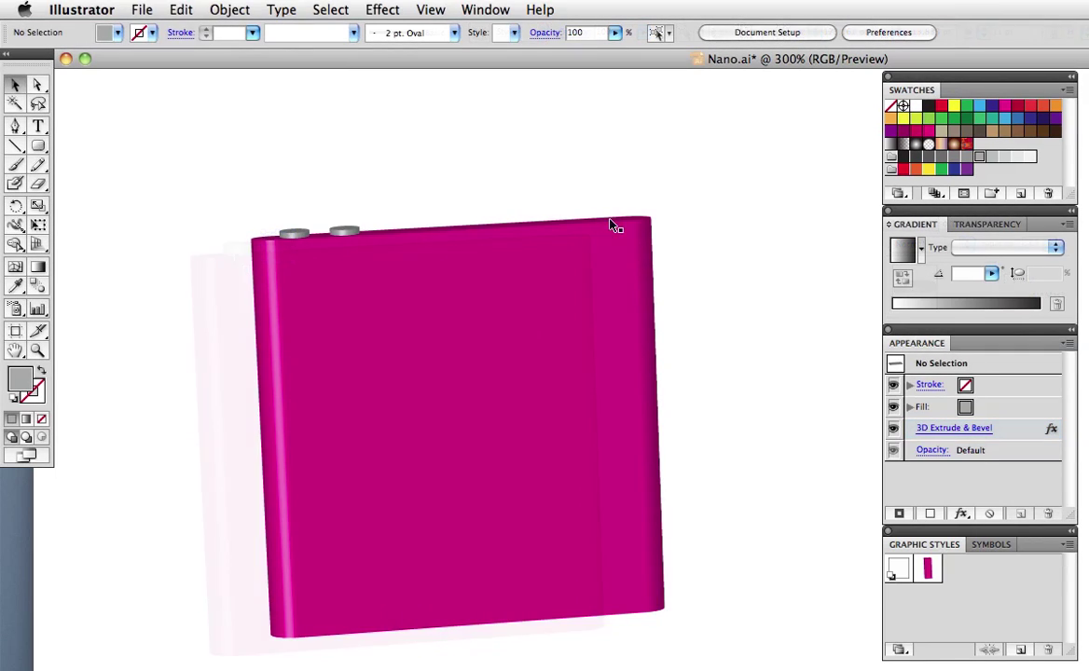
Step: Draw a small rounded-rectangle slider, eyedrop the grey button's 3D look, and place it near the top-right edge
click(41, 148)
drag(717, 251, 758, 261)
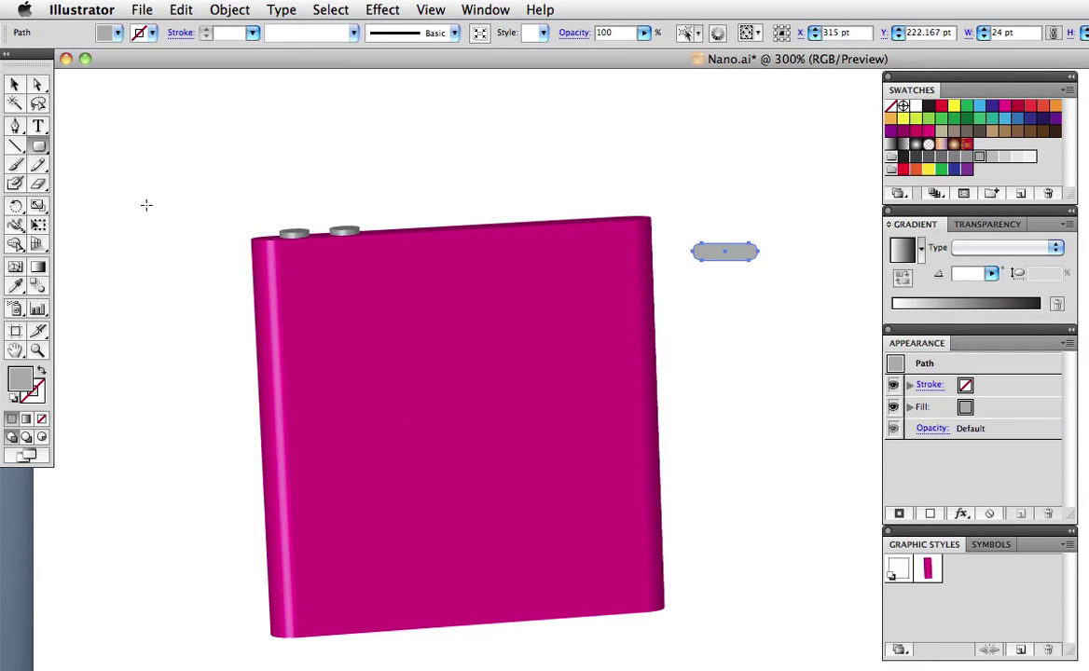
click(15, 285)
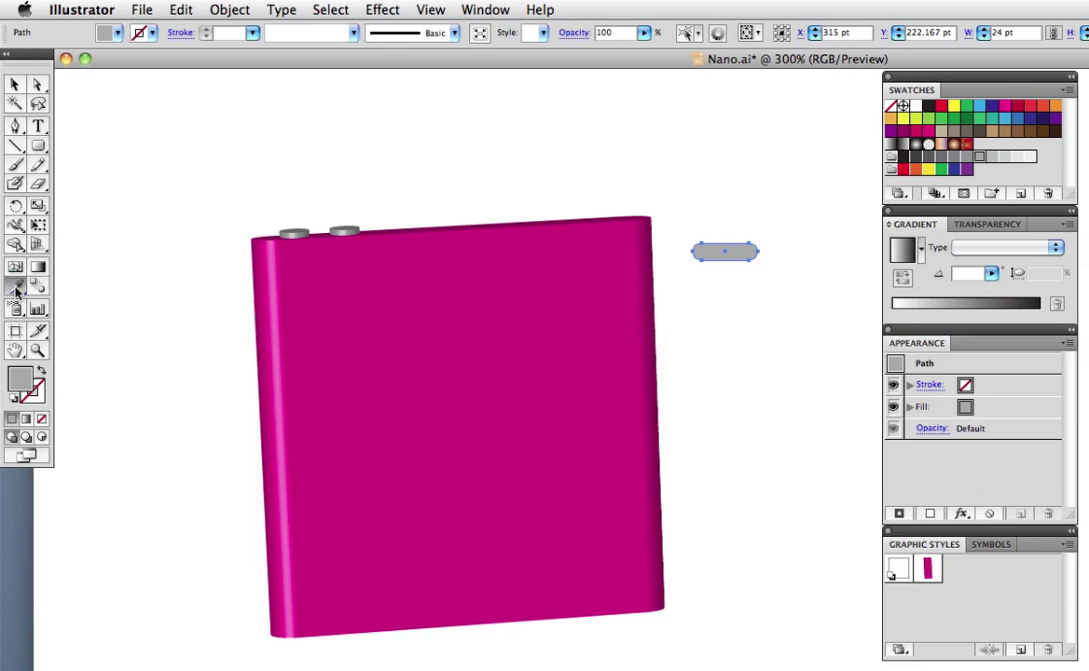
click(344, 229)
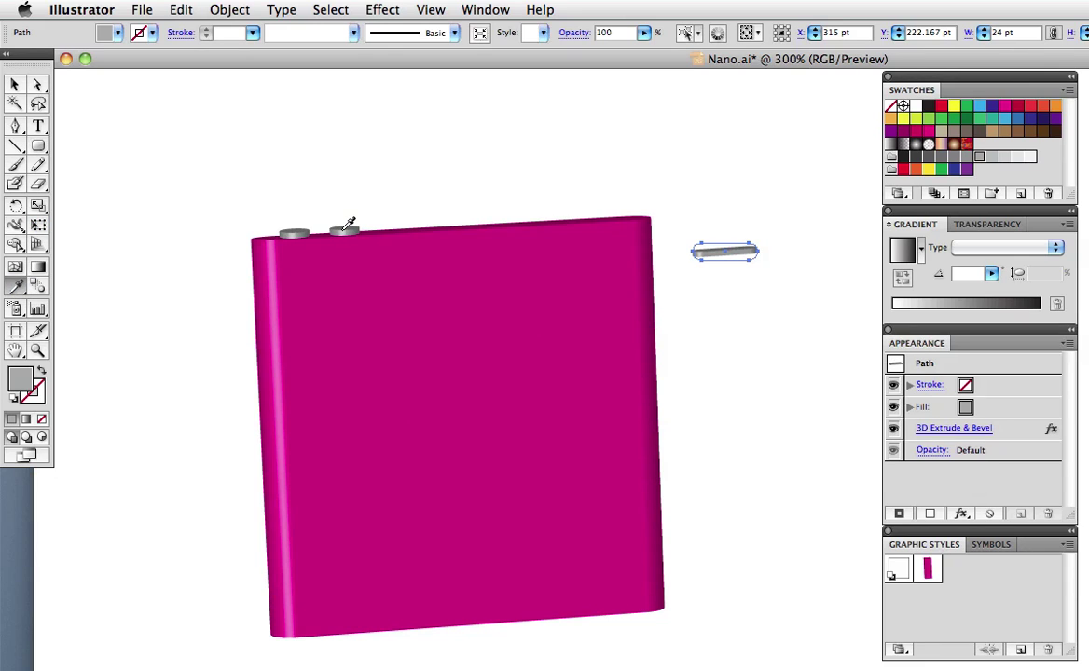
key(v)
drag(707, 255, 579, 220)
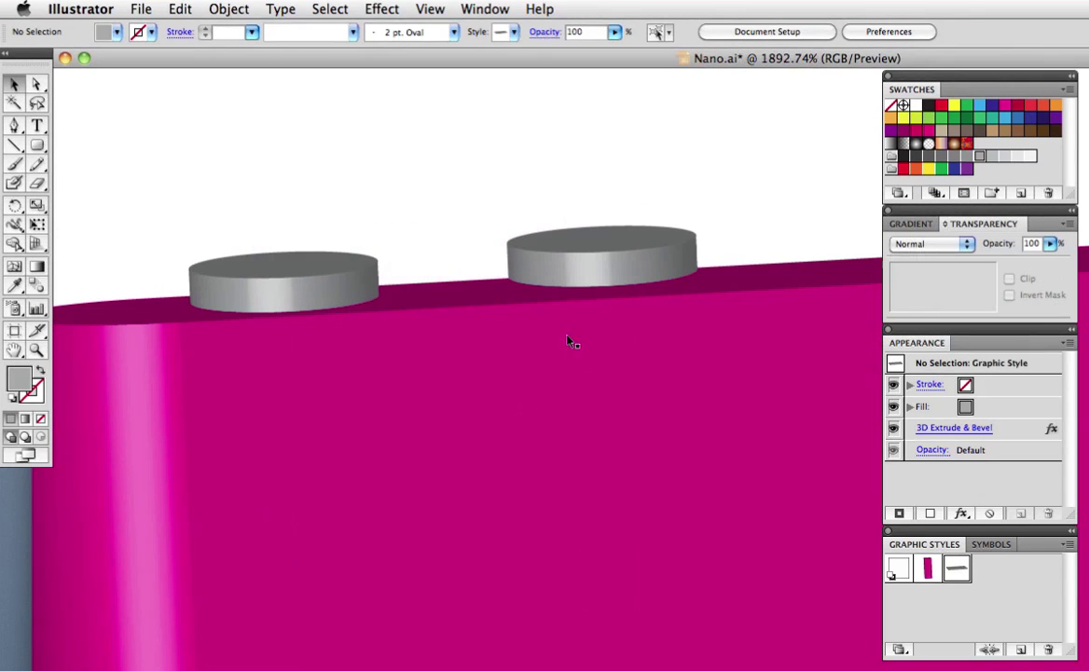
click(593, 276)
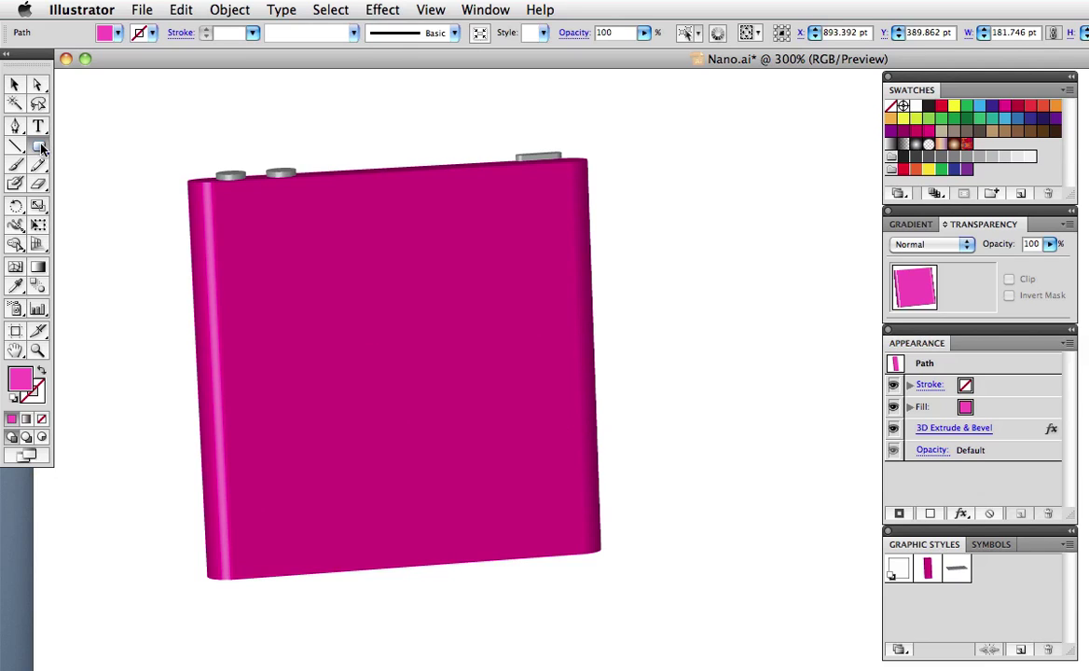
Step: Draw a small circle, apply the grey disc style, and extrude it into a 3D cylinder
drag(39, 146, 93, 187)
drag(695, 462, 675, 445)
click(955, 569)
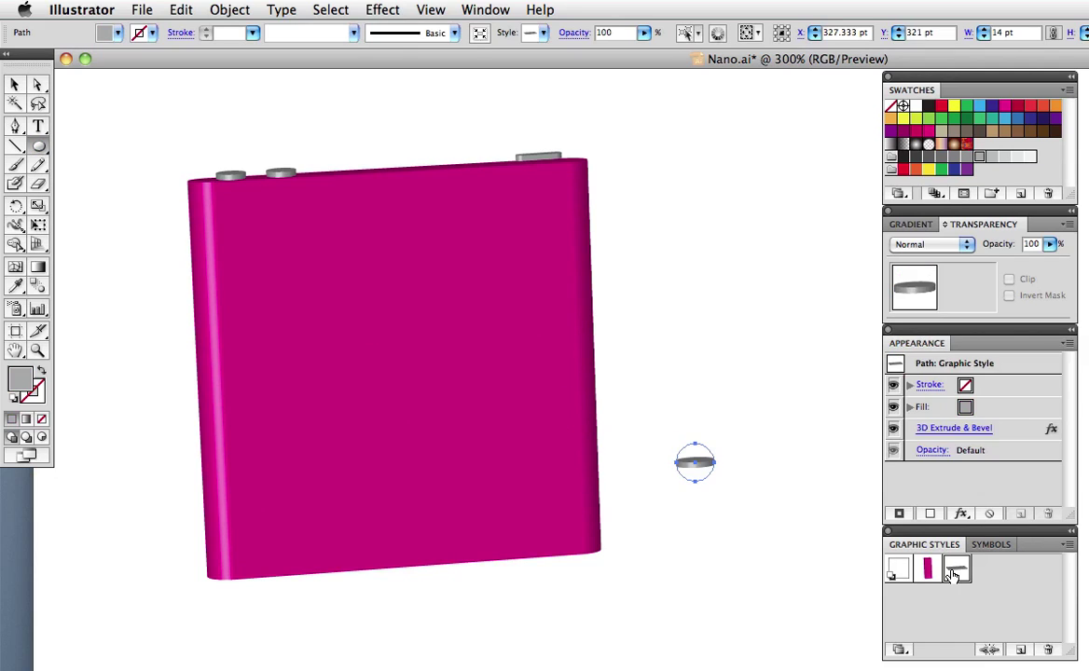
click(953, 428)
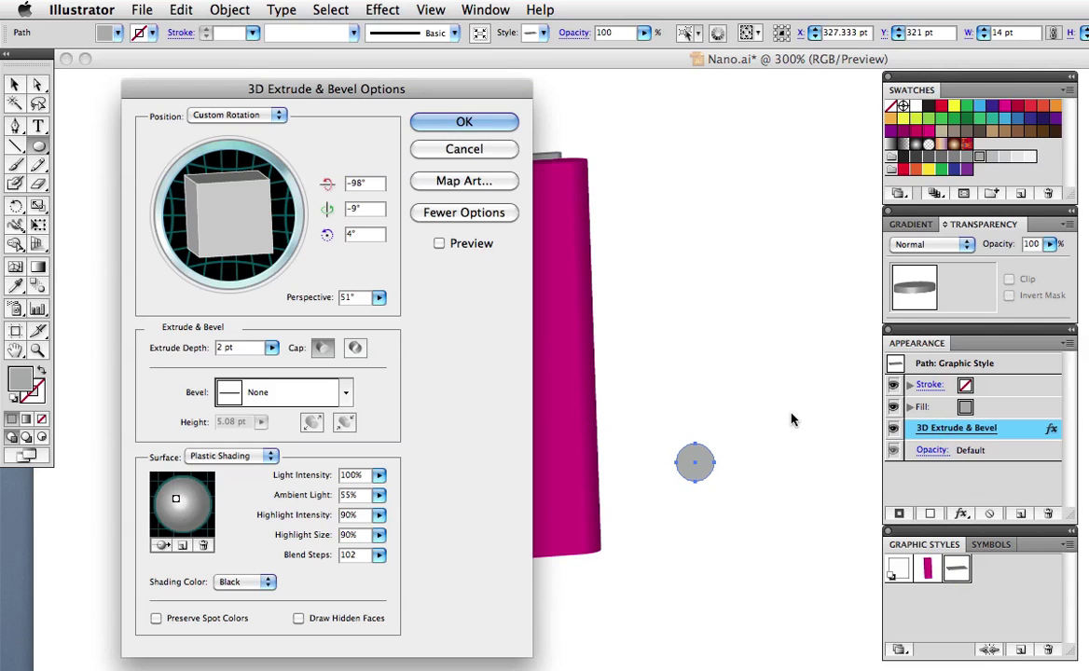
click(439, 244)
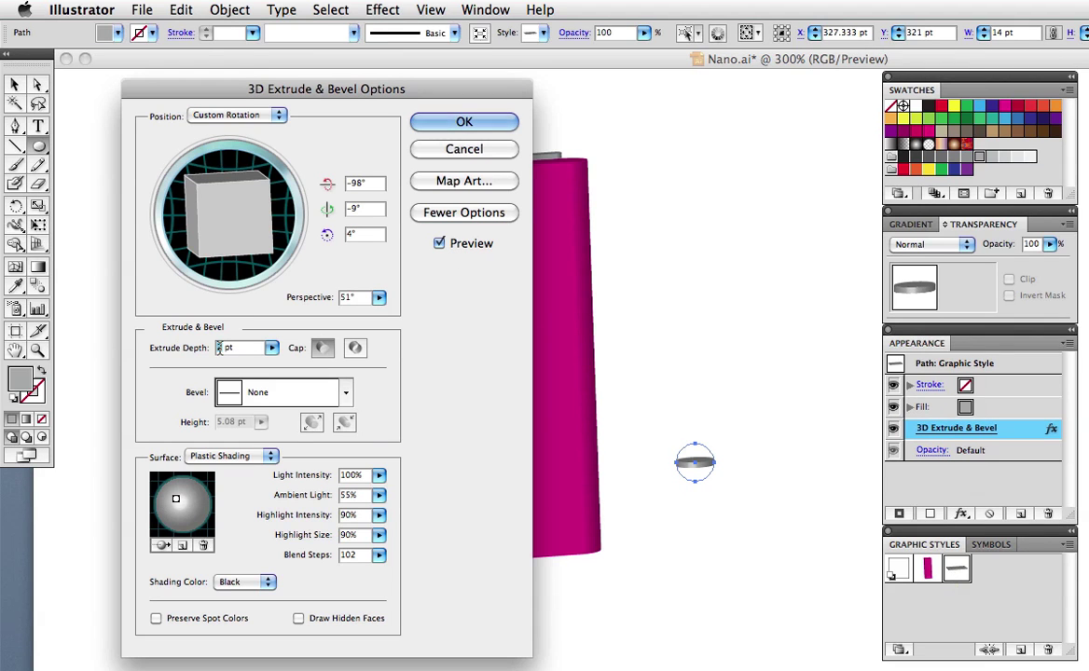
key(Tab)
click(464, 122)
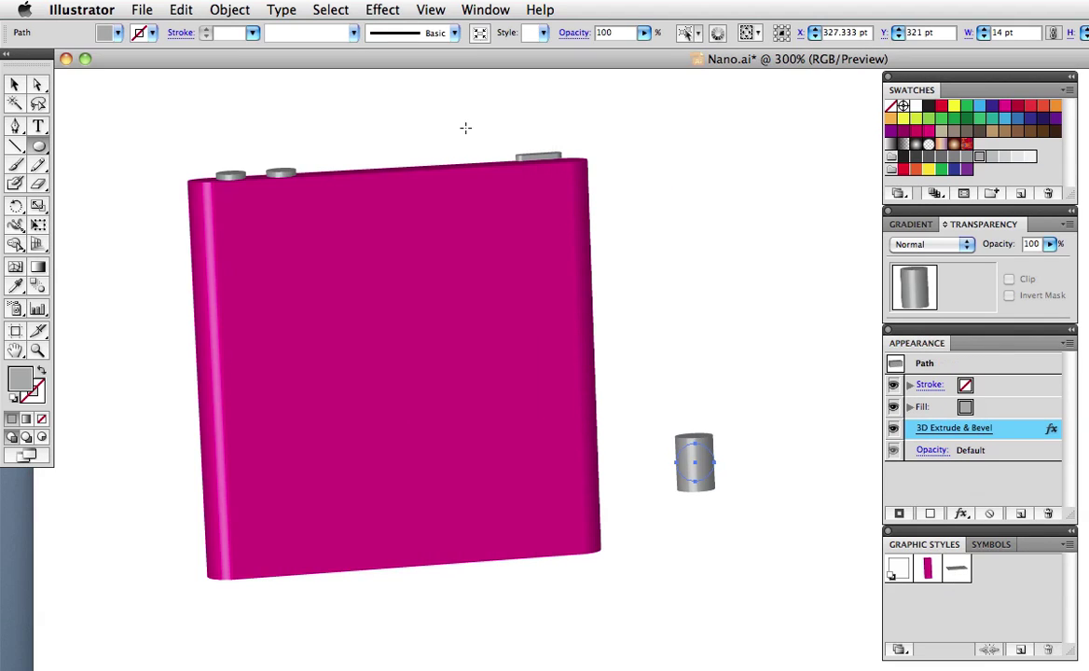
Step: Make the cylinder white, move it to the body's bottom edge, and send it to the back
click(915, 106)
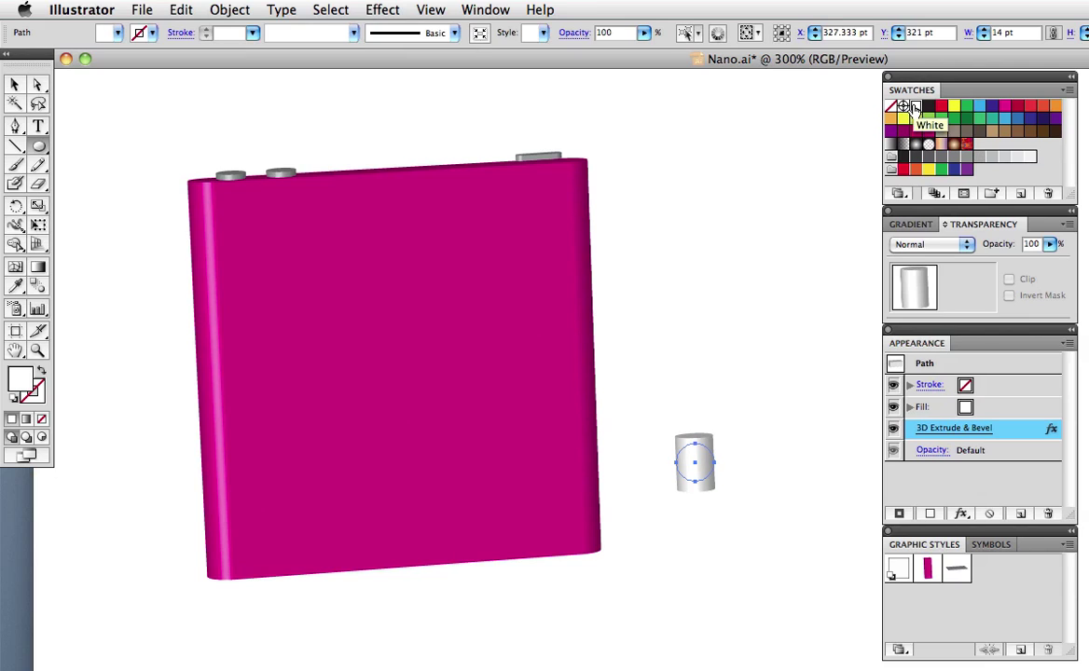
key(v)
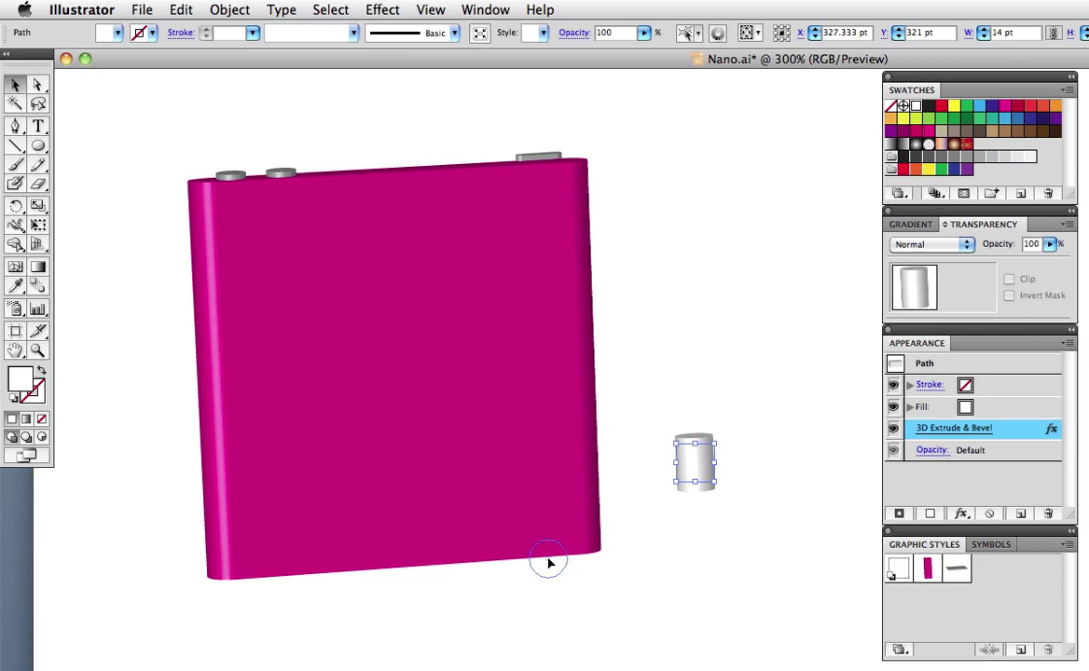
drag(548, 563, 548, 563)
click(622, 574)
click(552, 564)
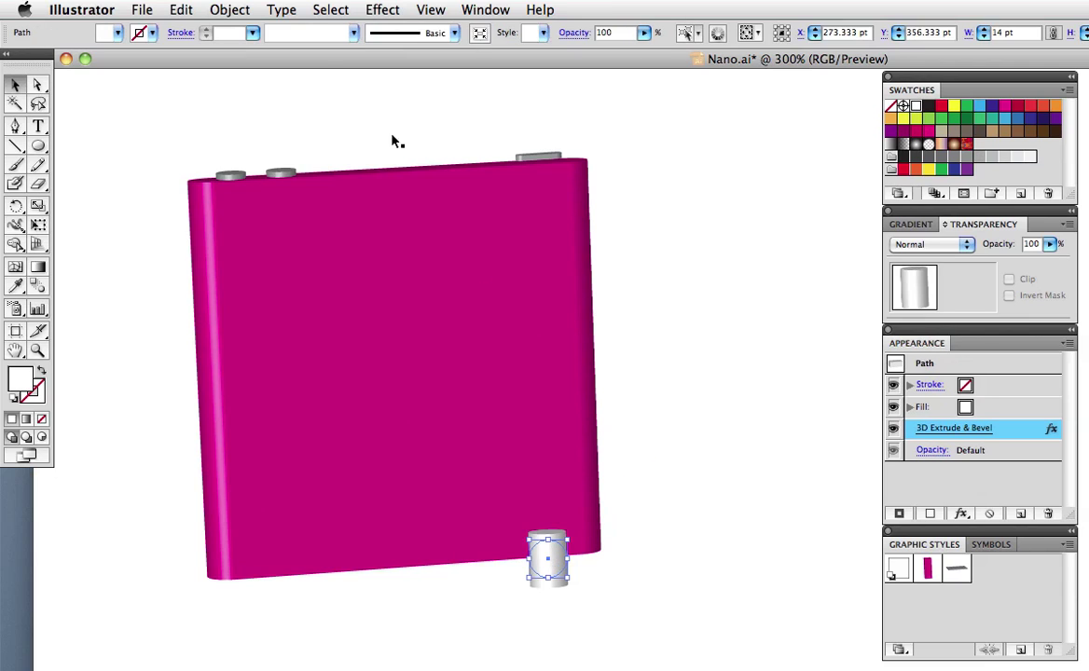
click(229, 9)
mouse_move(311, 48)
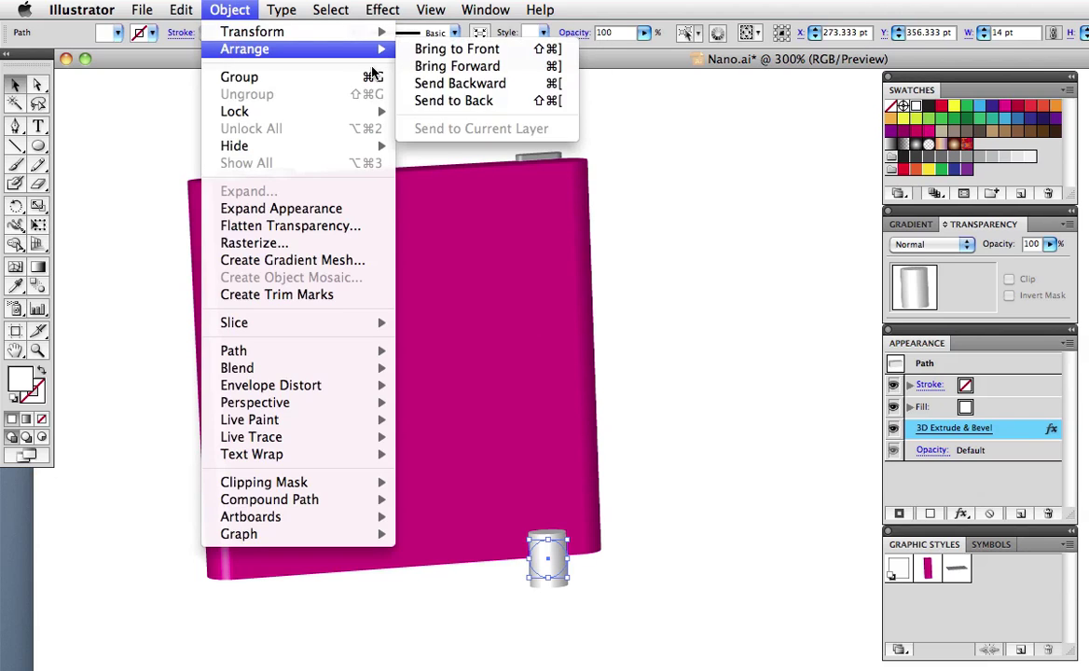
click(487, 100)
click(653, 573)
click(565, 574)
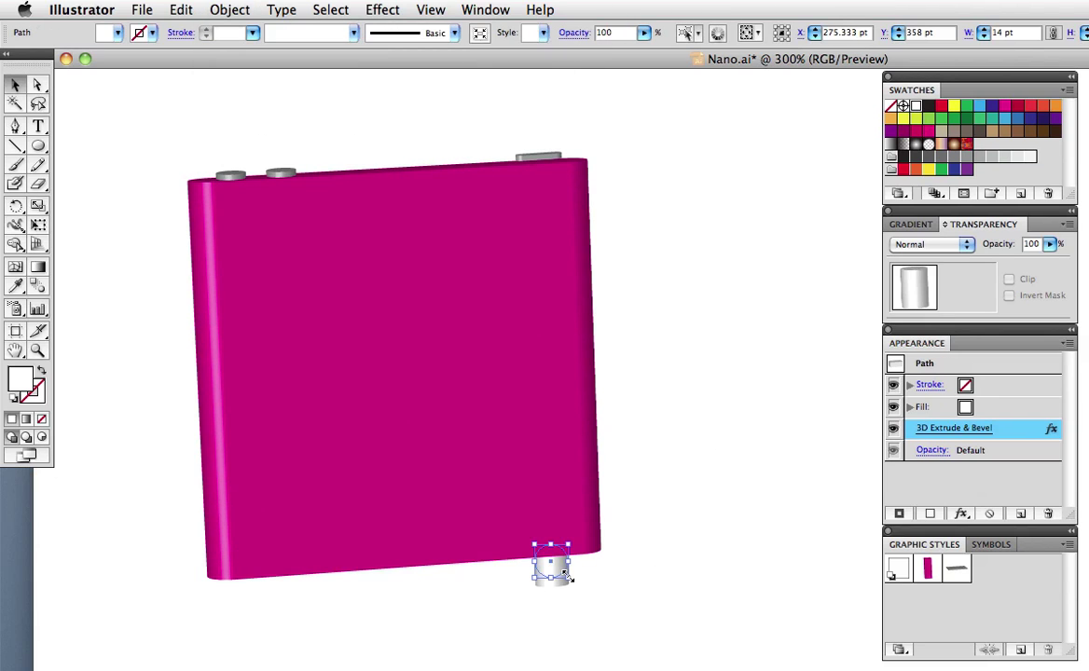
click(629, 639)
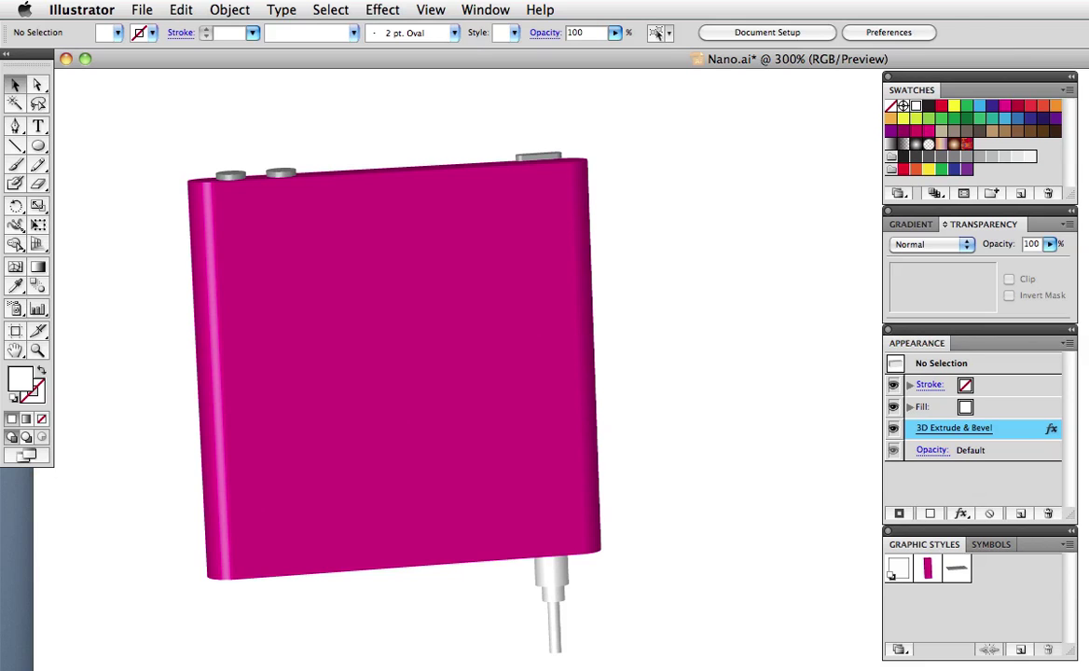
Step: Give the connector a drop shadow: Multiply, 45% opacity, X 0, Y 3 pt, blur 2 pt
click(551, 563)
click(965, 516)
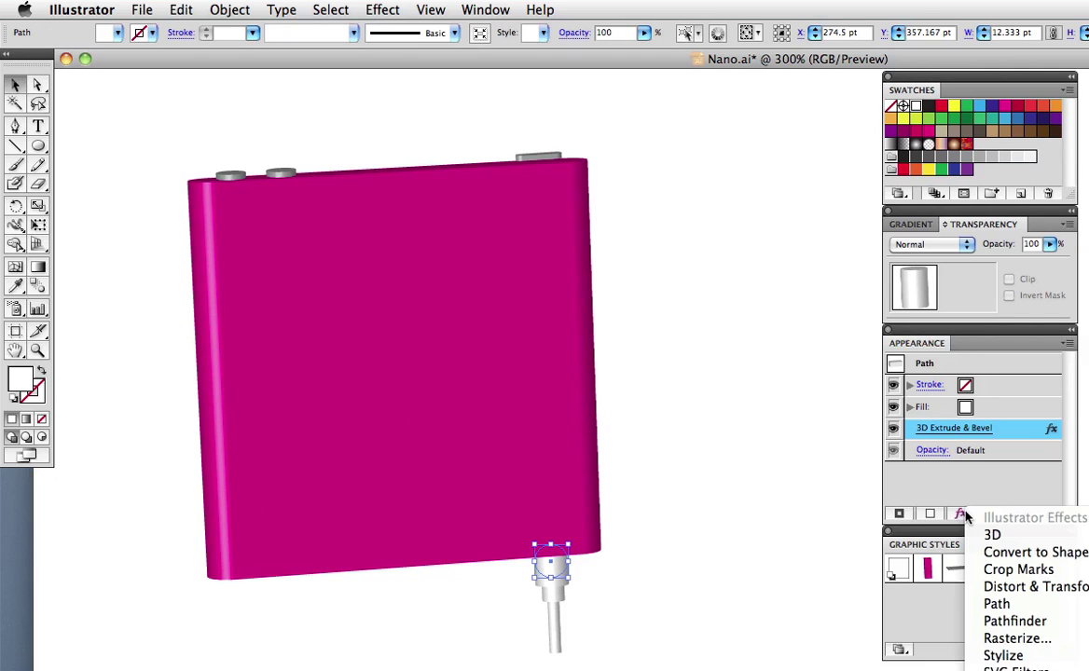
click(755, 346)
click(371, 13)
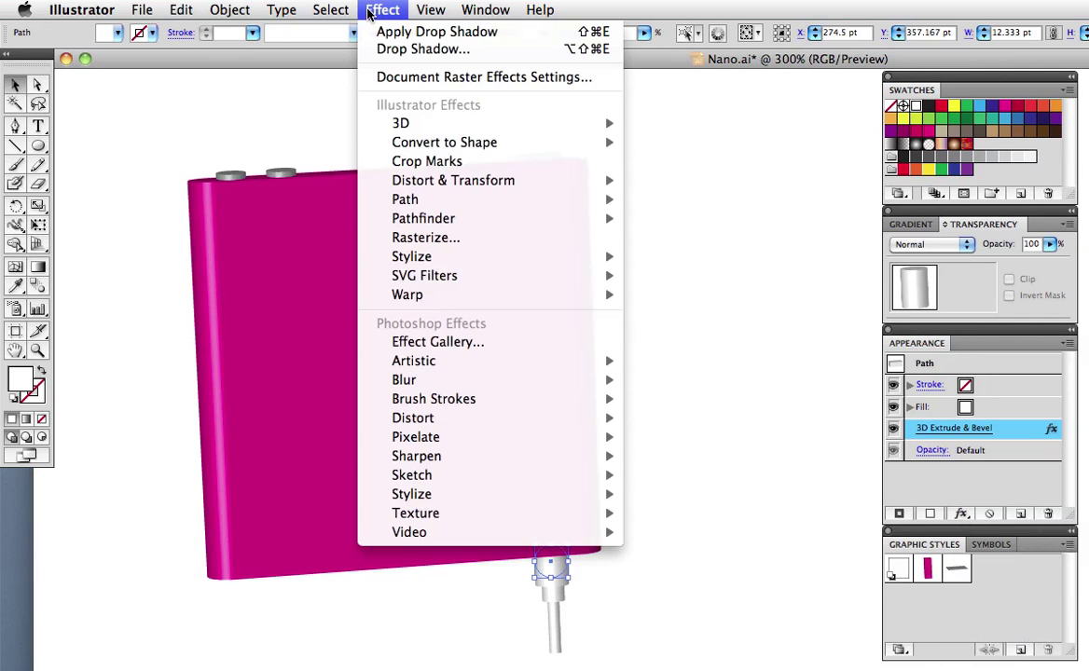
mouse_move(469, 258)
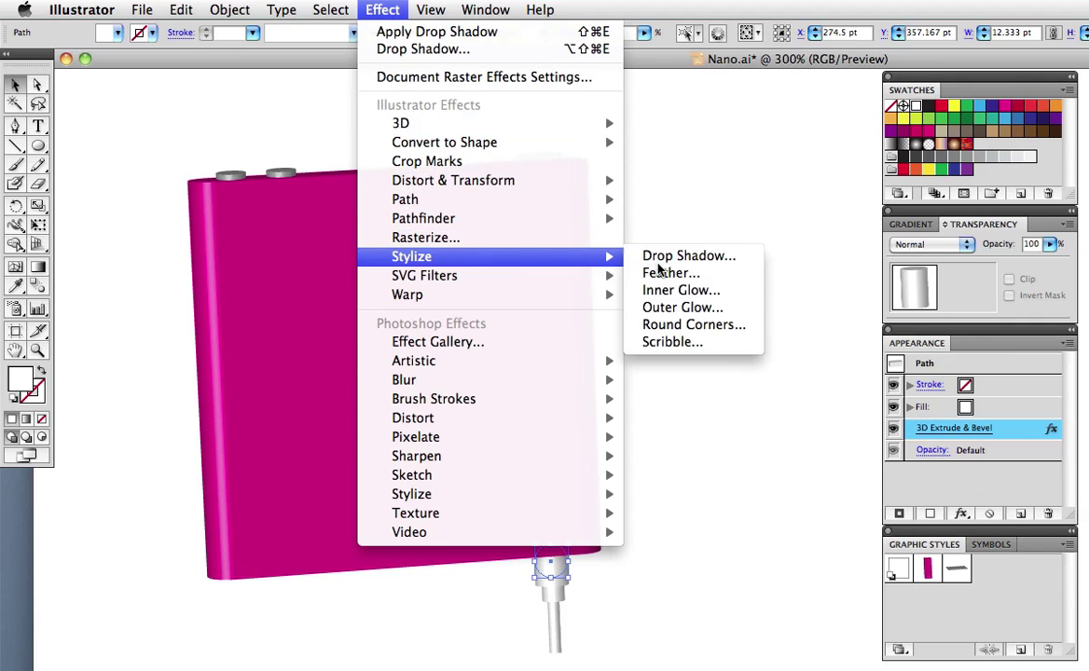
click(652, 256)
drag(826, 201, 638, 167)
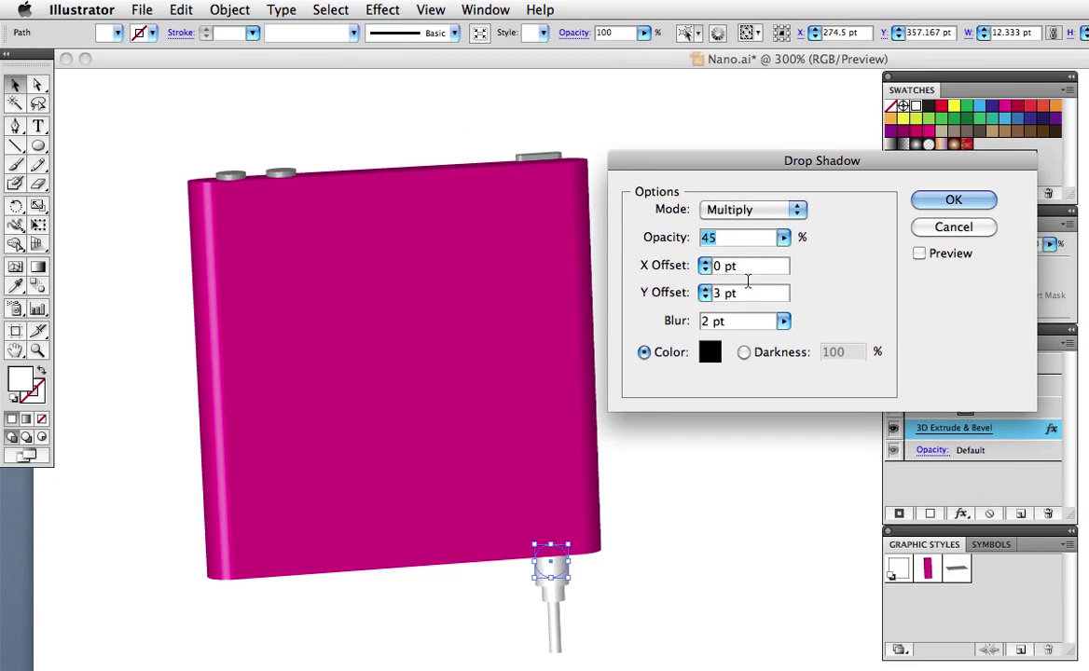
click(919, 253)
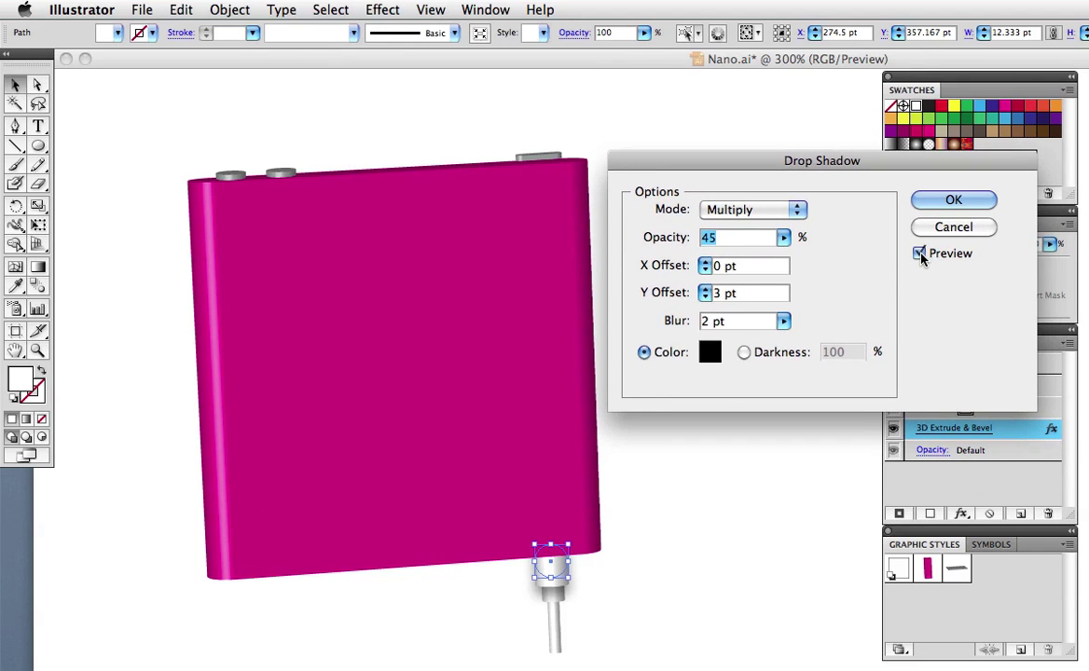
click(951, 199)
Step: Apply the same drop shadow to the cord and the magenta body
click(563, 626)
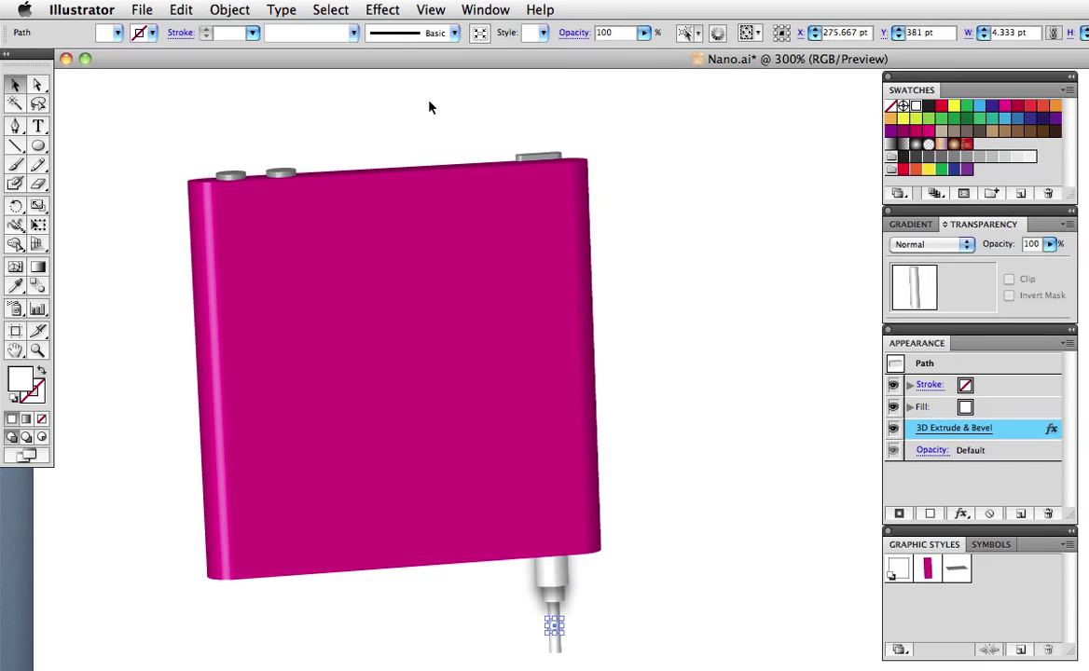
click(383, 9)
click(385, 32)
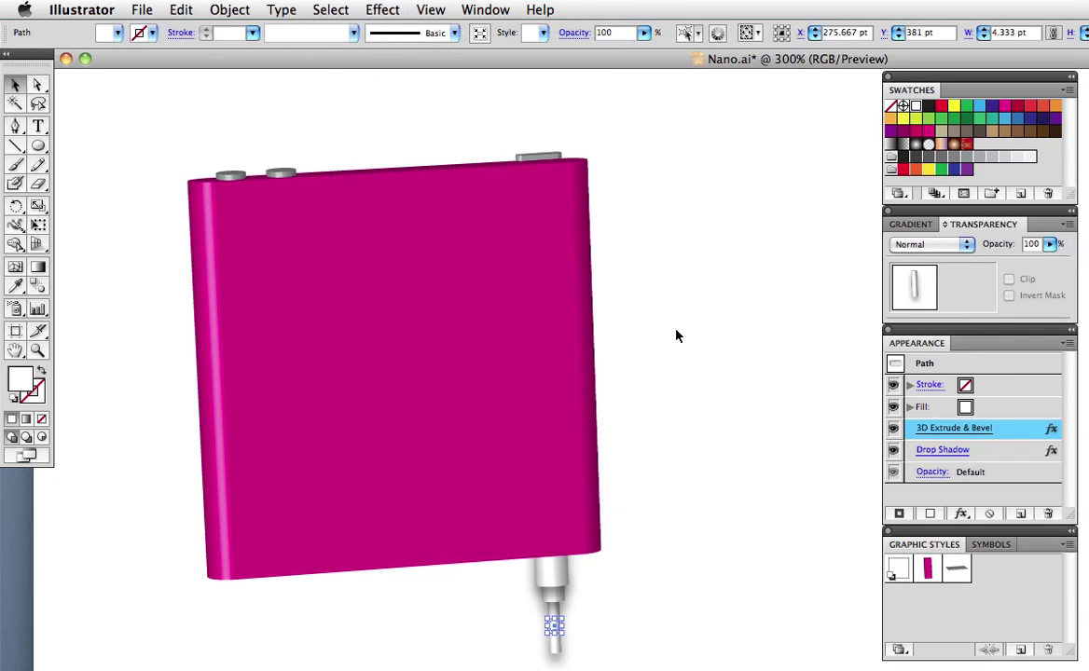
click(678, 336)
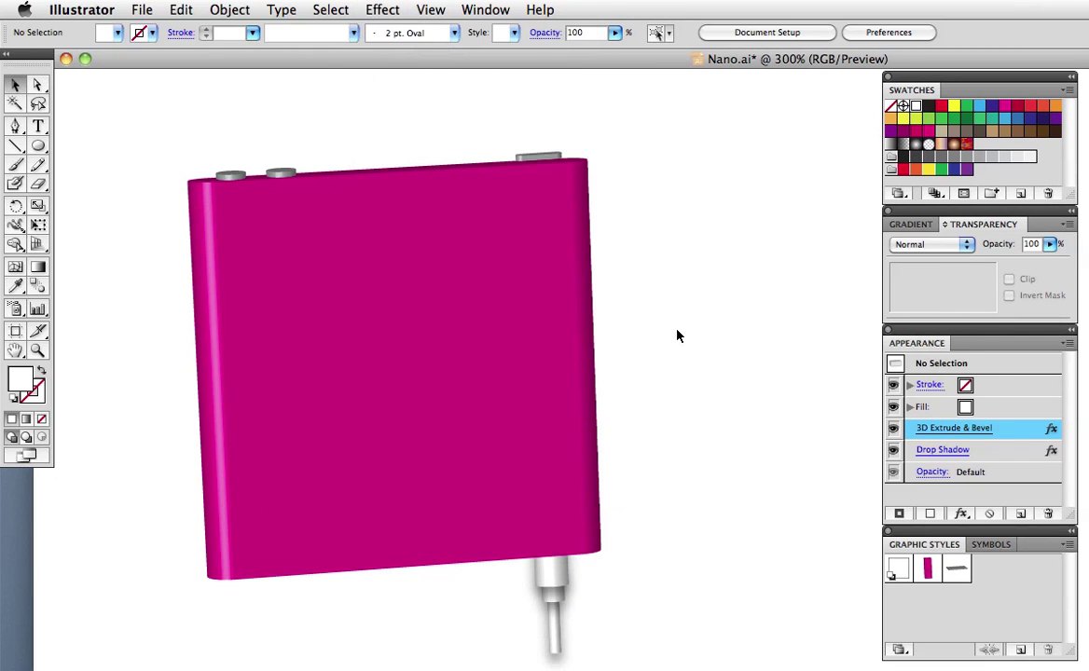
click(503, 242)
click(378, 10)
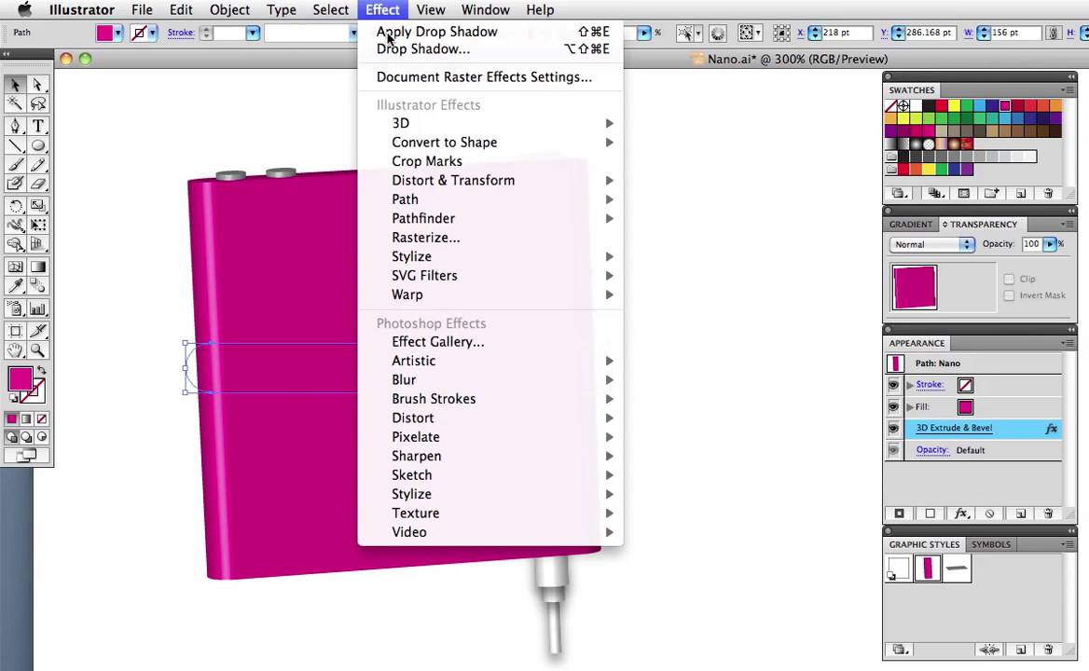
click(382, 29)
click(712, 218)
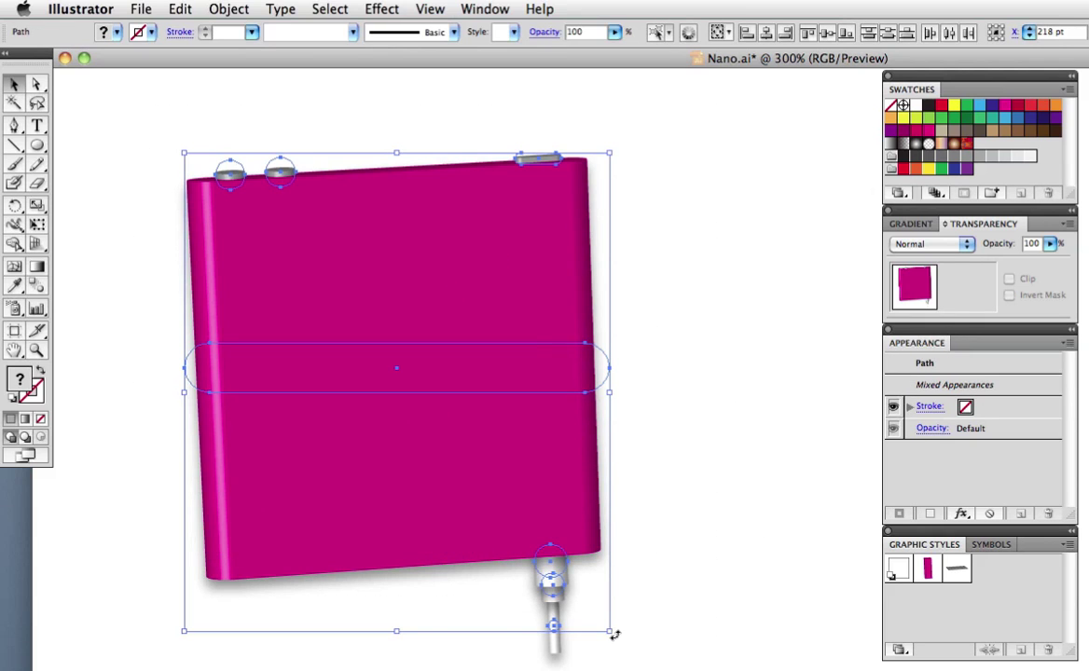
drag(615, 635, 736, 390)
click(785, 448)
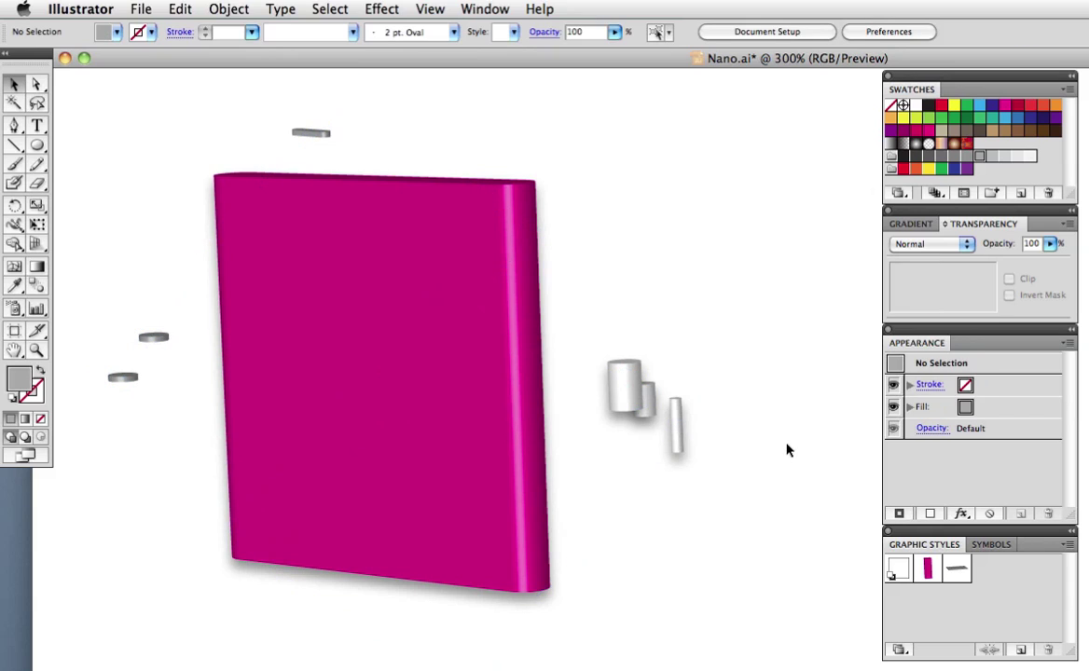
key(super+z)
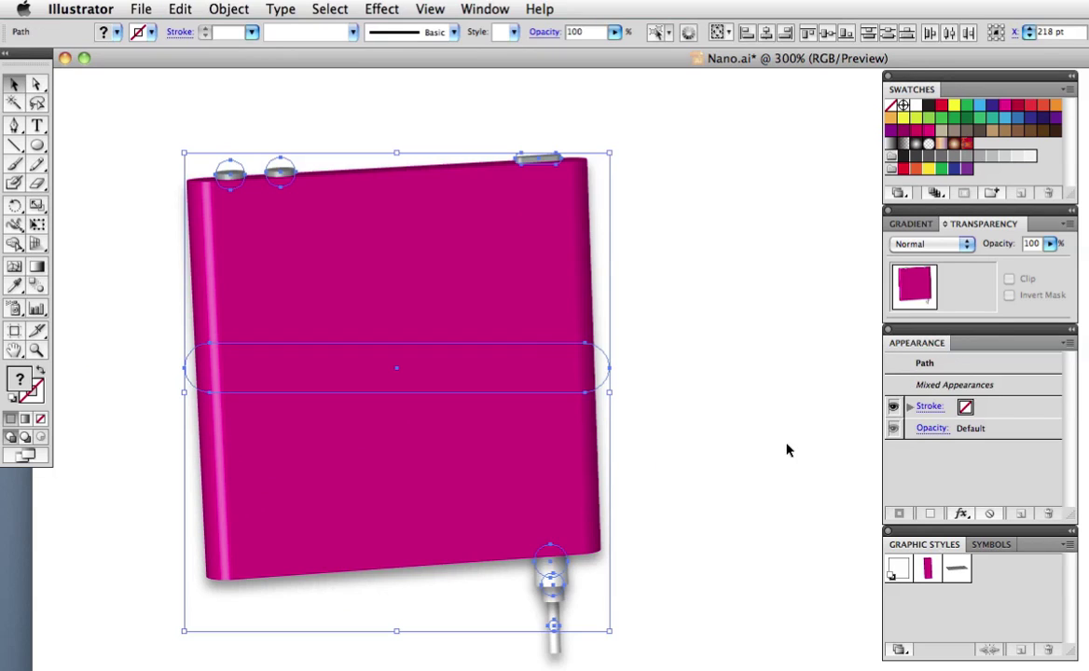
click(706, 373)
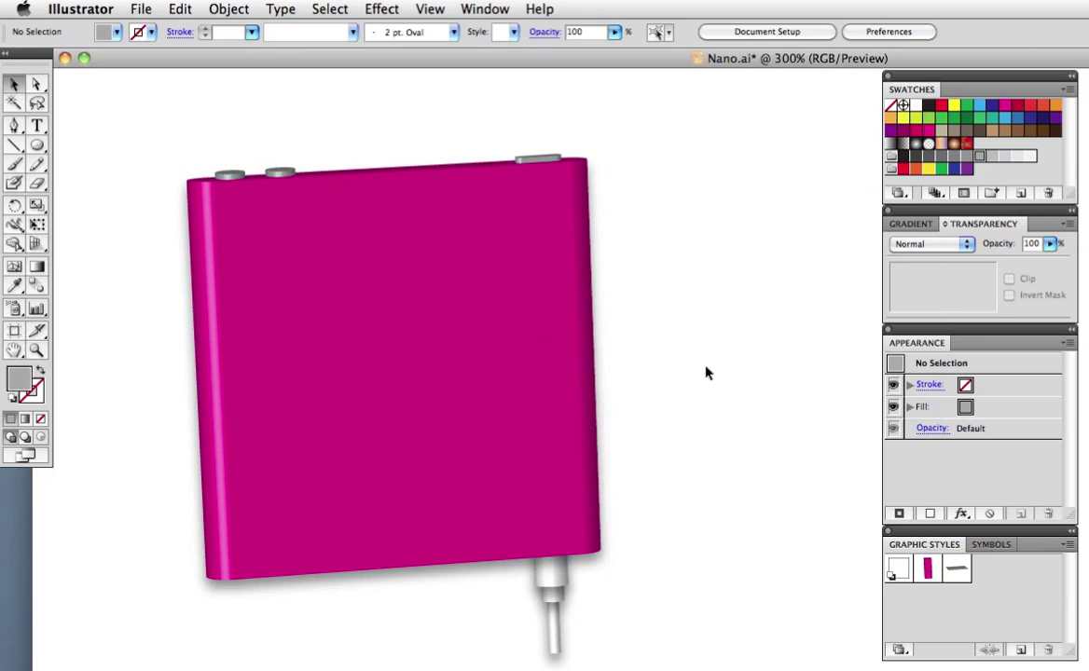
key(super+y)
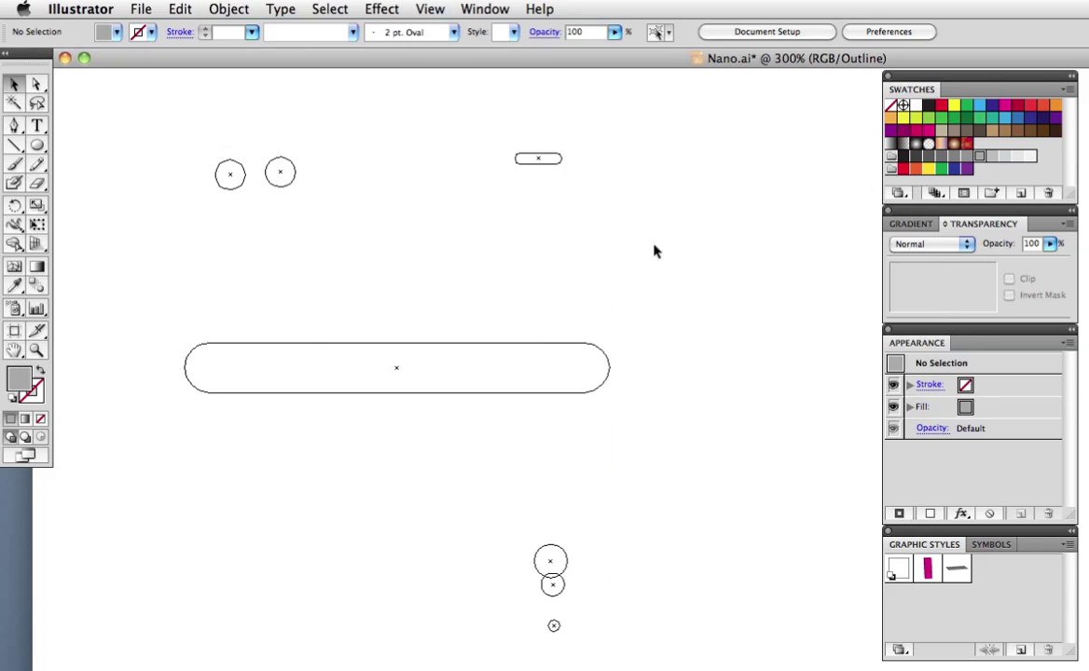
key(super+y)
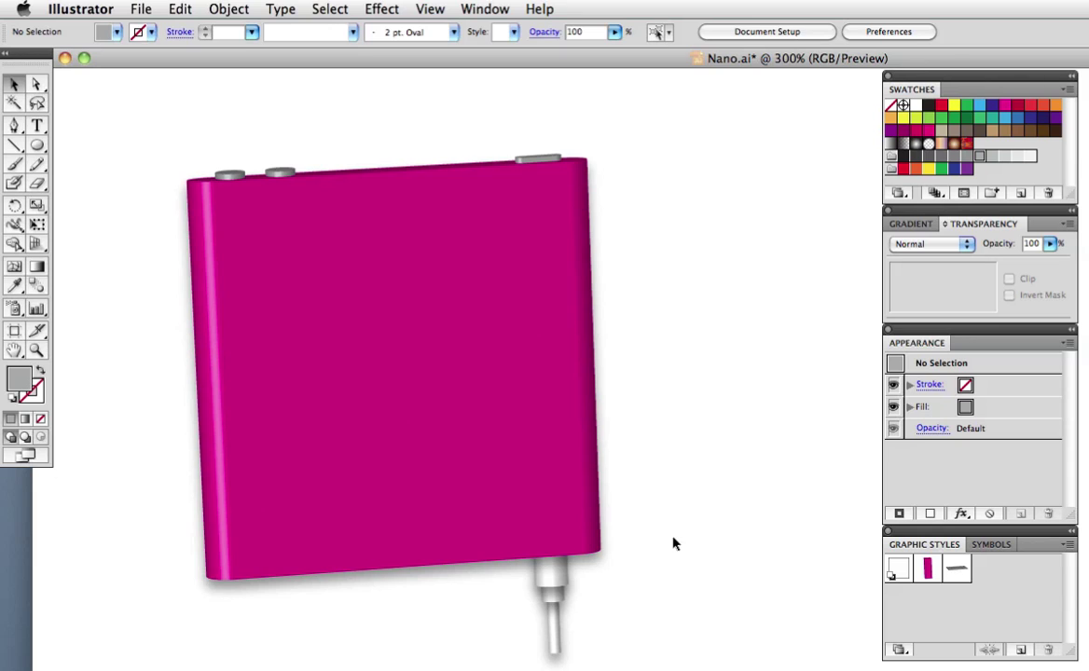
Step: Recolour the Nano body through orange, cyan and grey swatches, ending on orange (C=0 M=35 Y=85 K=0)
click(522, 425)
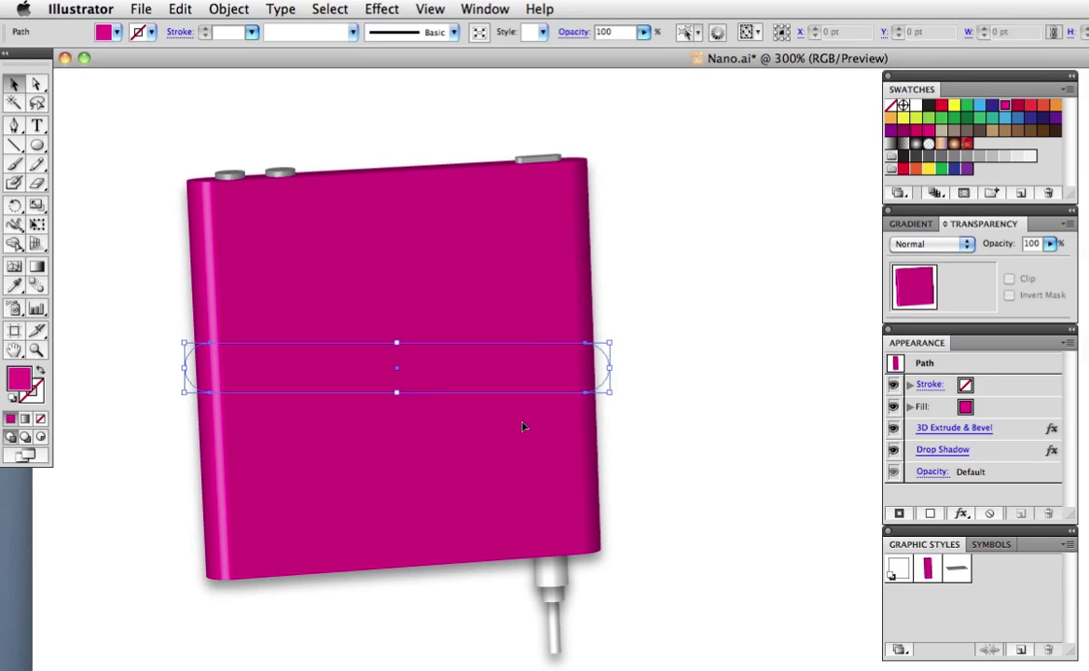
click(891, 119)
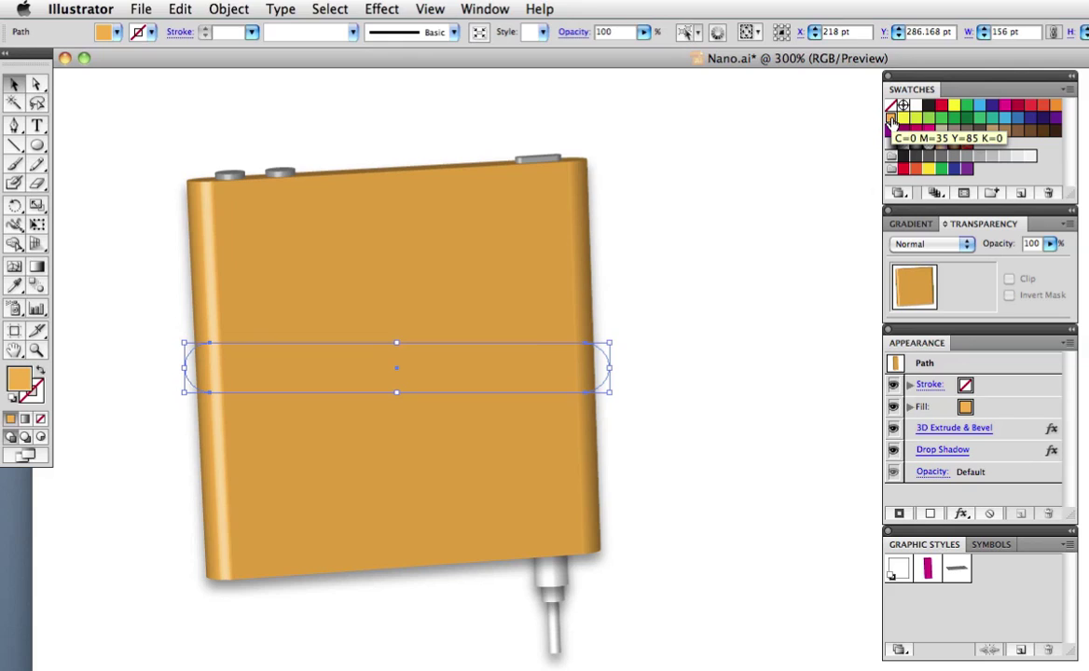
click(979, 108)
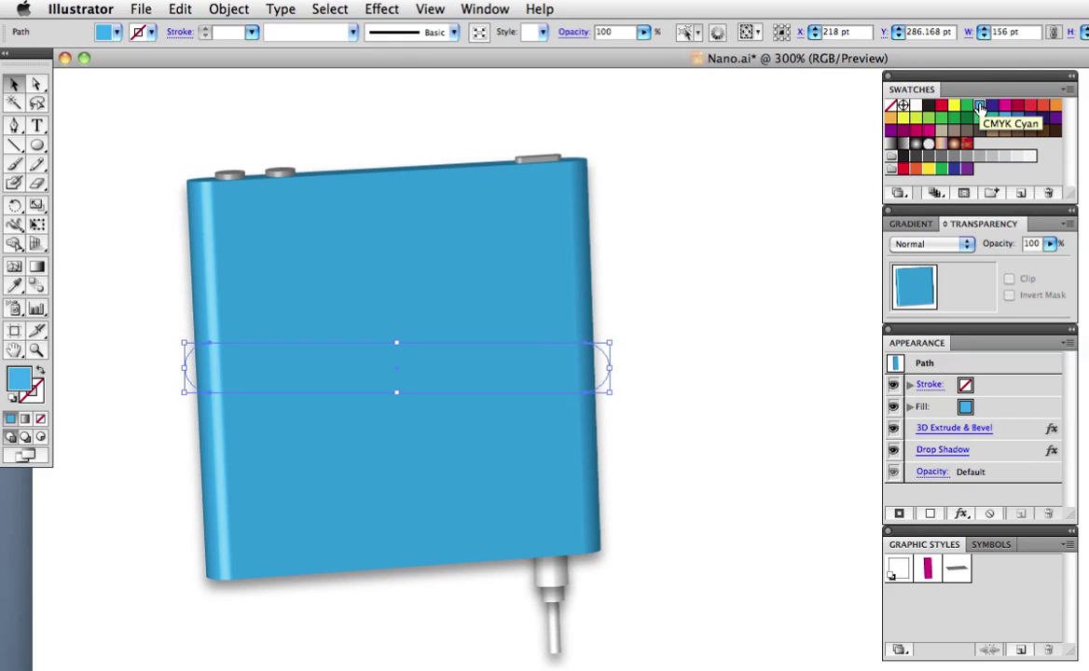
click(991, 160)
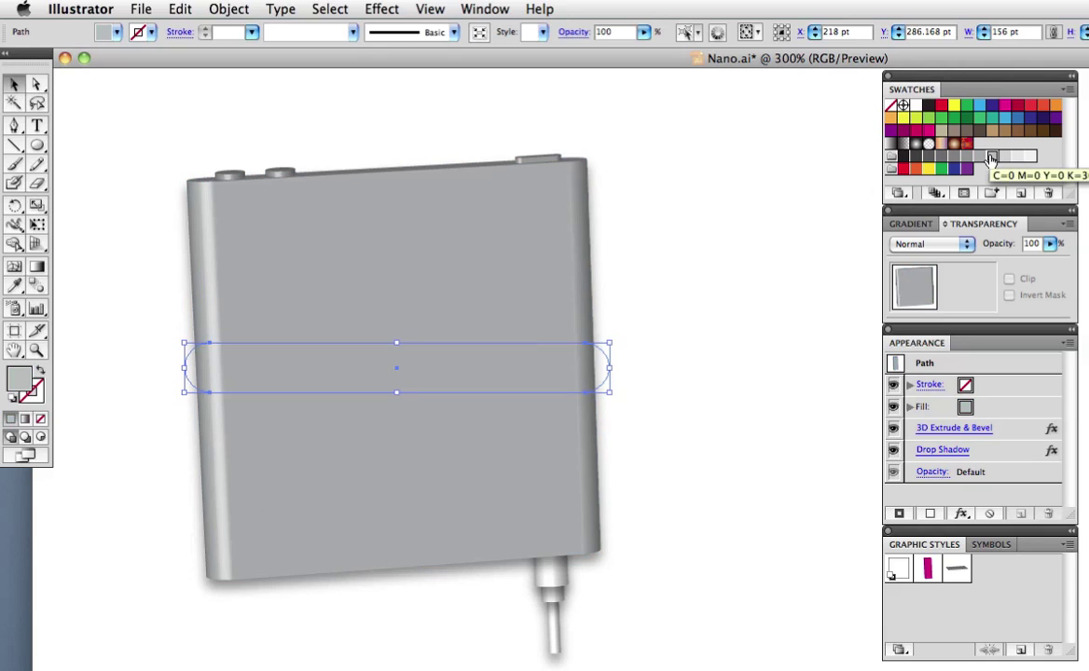
click(893, 119)
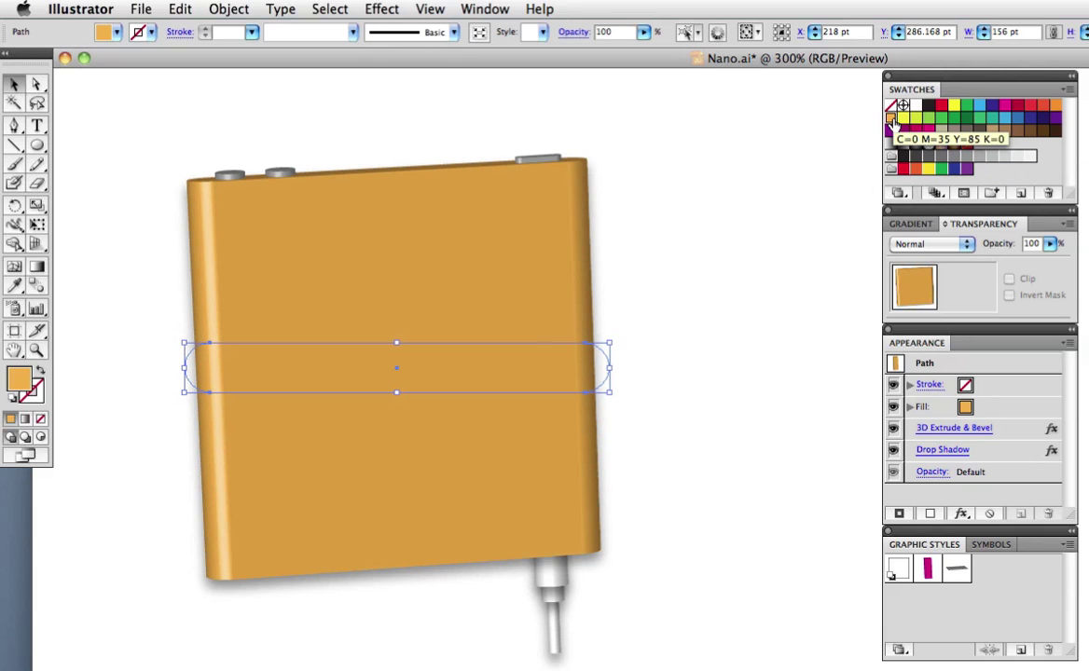
click(799, 217)
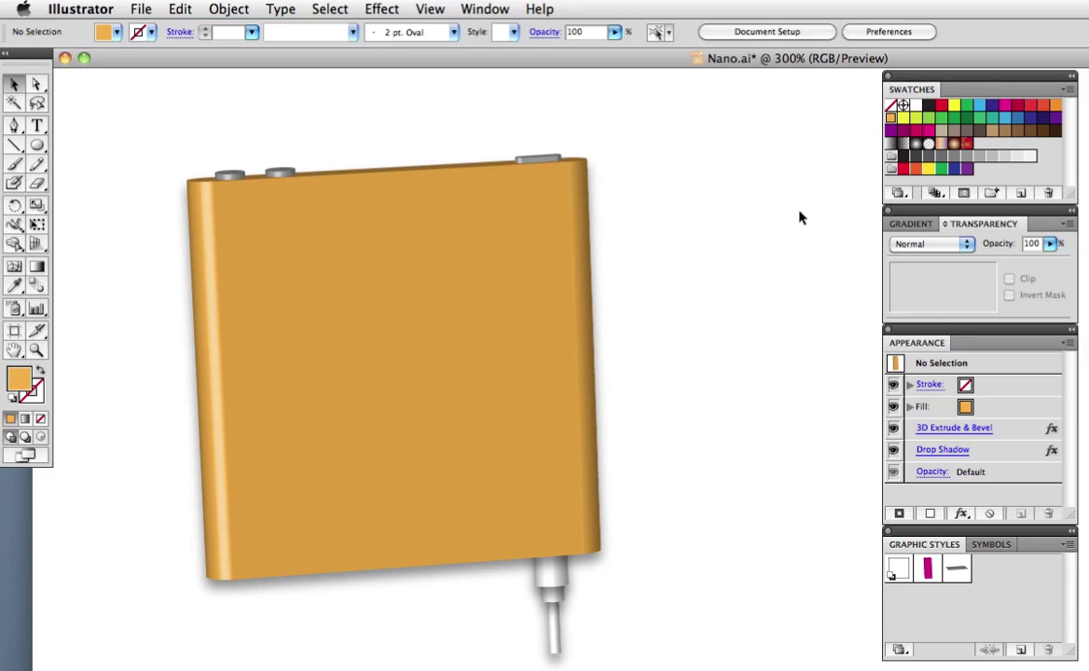